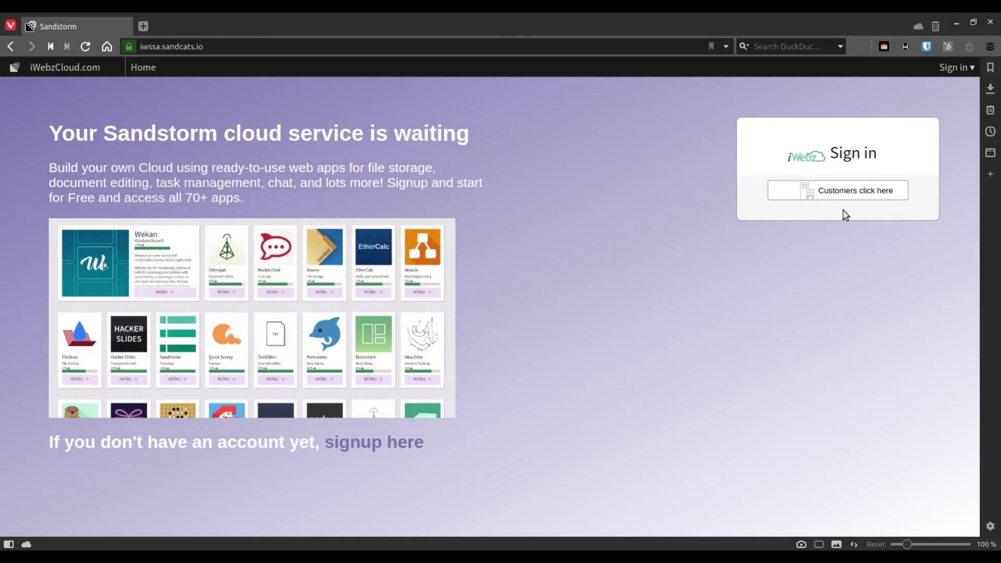
Sign in to Sandstorm through the customer login with the account's username and password
left_click(845, 193)
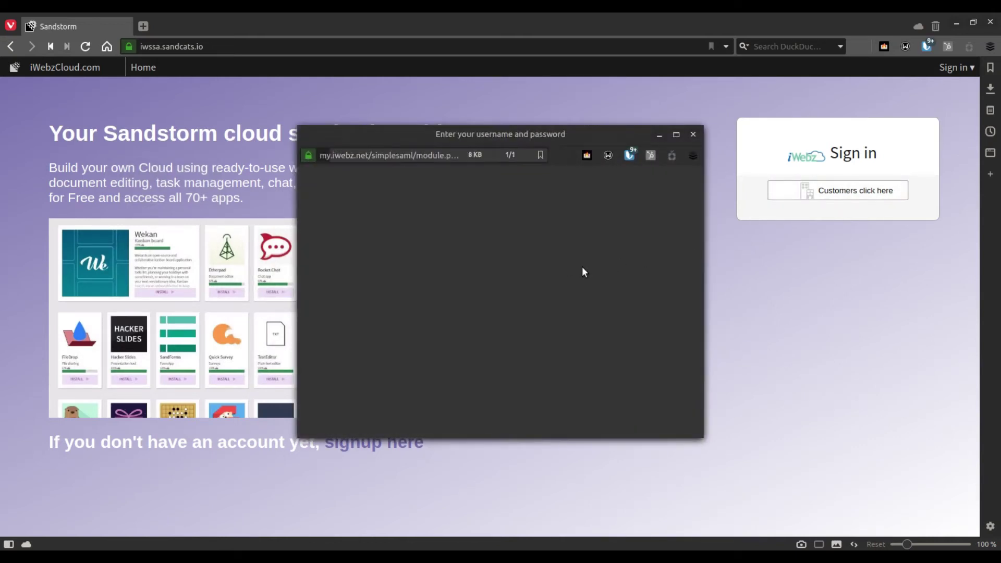
type("brad")
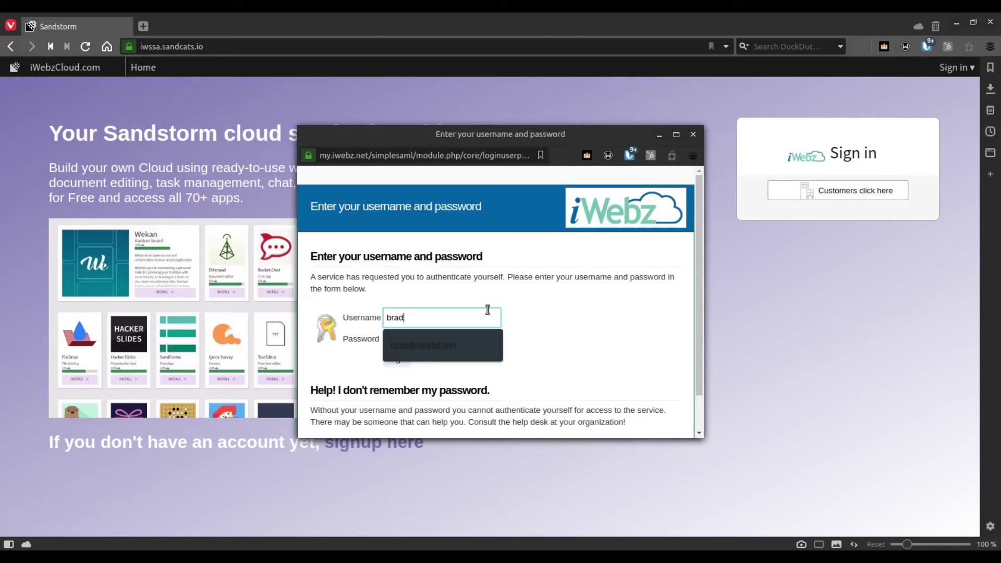
key("Down")
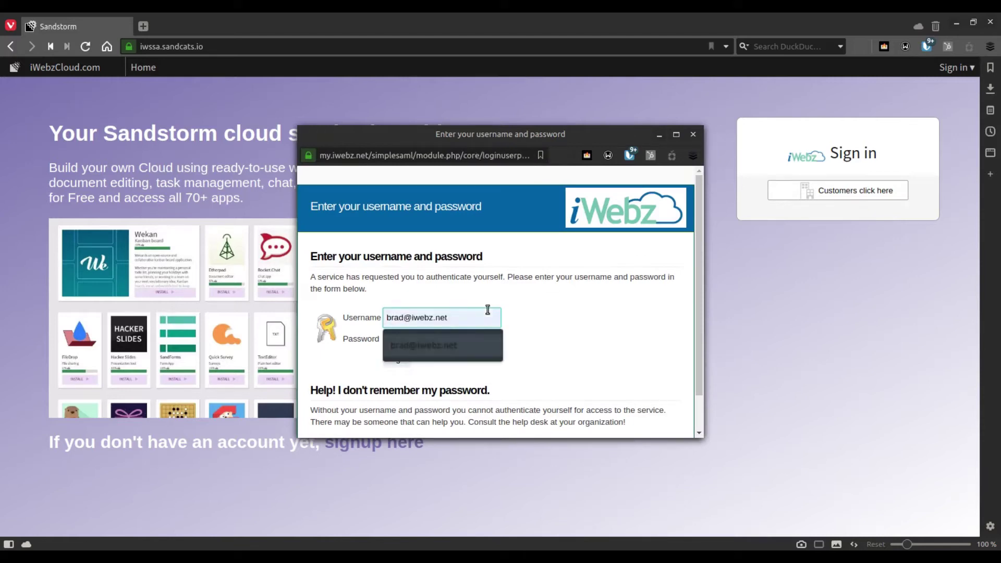
key("Return")
key("Tab")
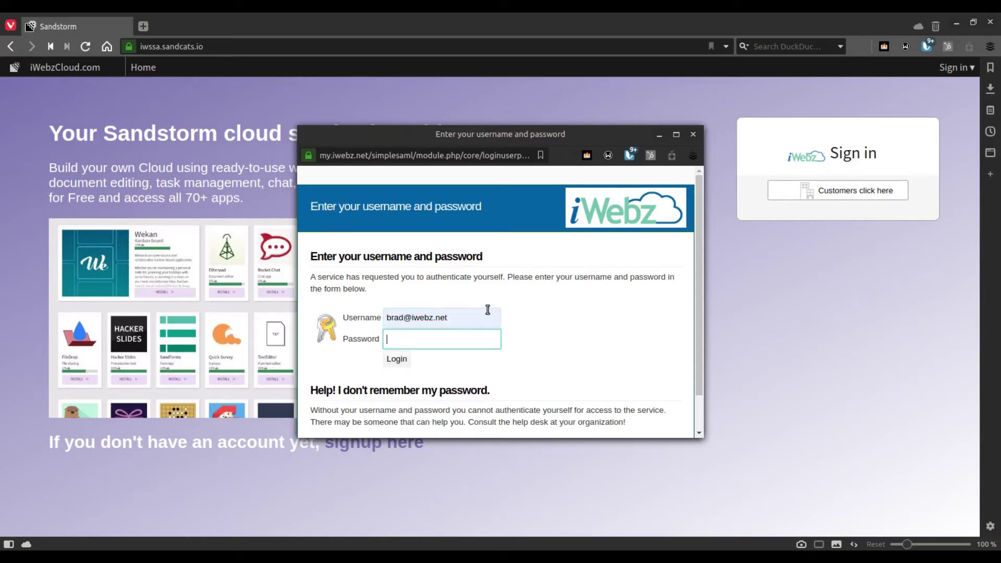
type("•••")
key("Return")
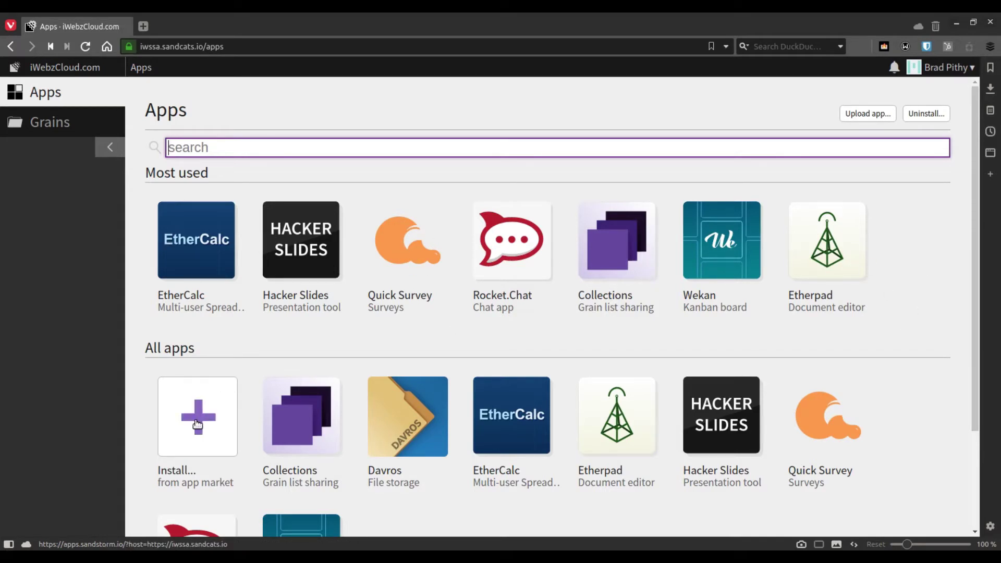
Create a new survey grain from the Quick Survey app and title it 'Contact Form'
left_click(409, 251)
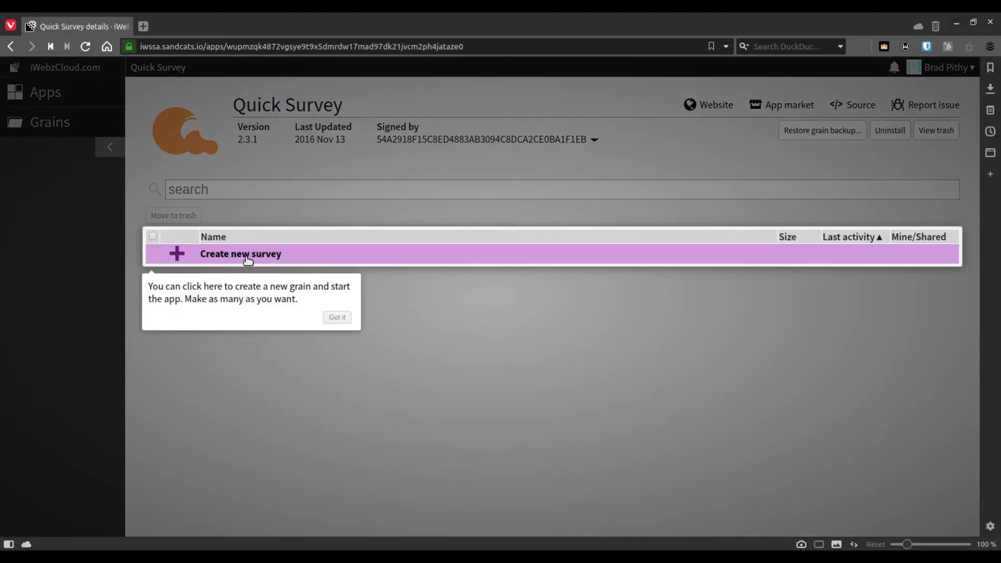
left_click(245, 259)
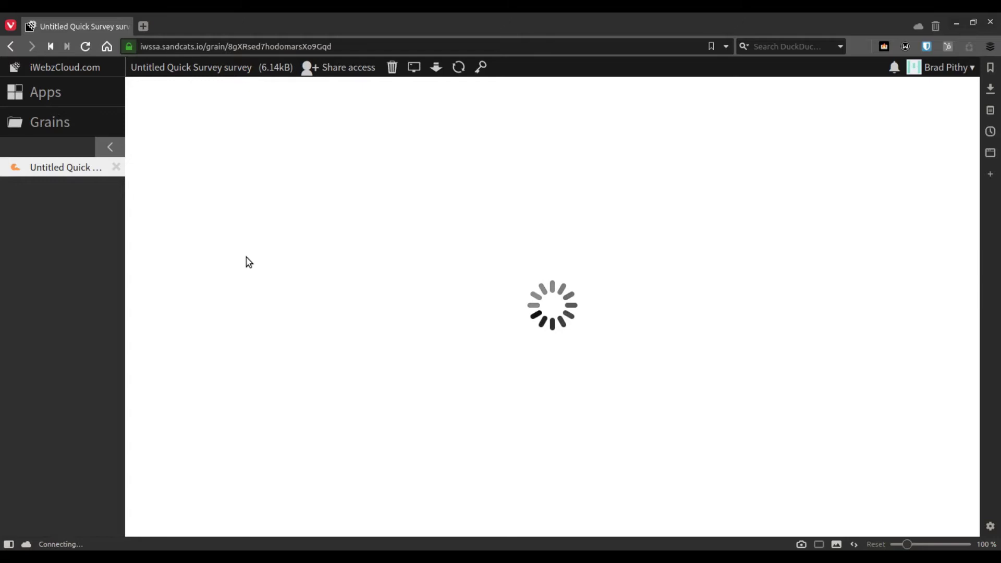
left_click(218, 66)
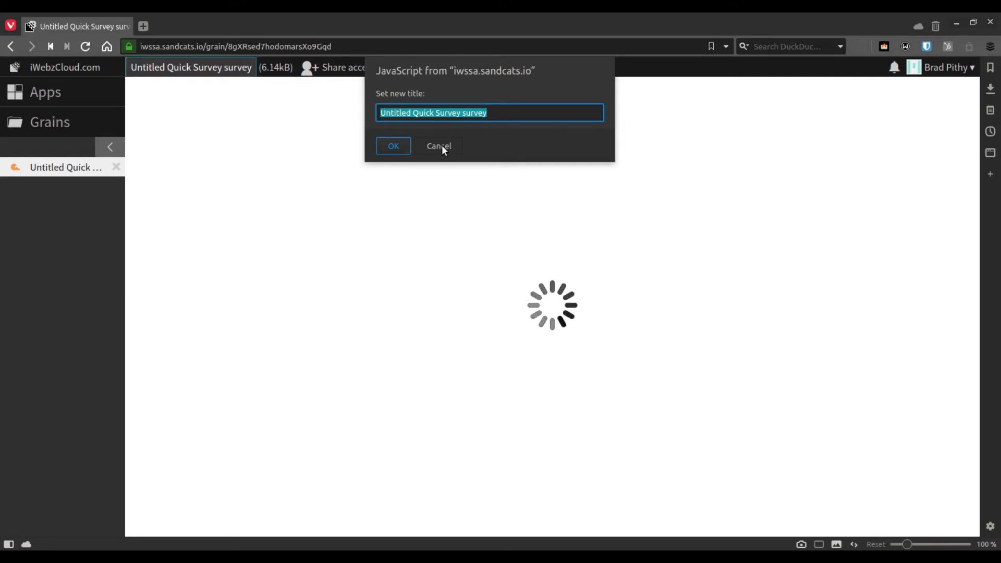
type("Contact Form")
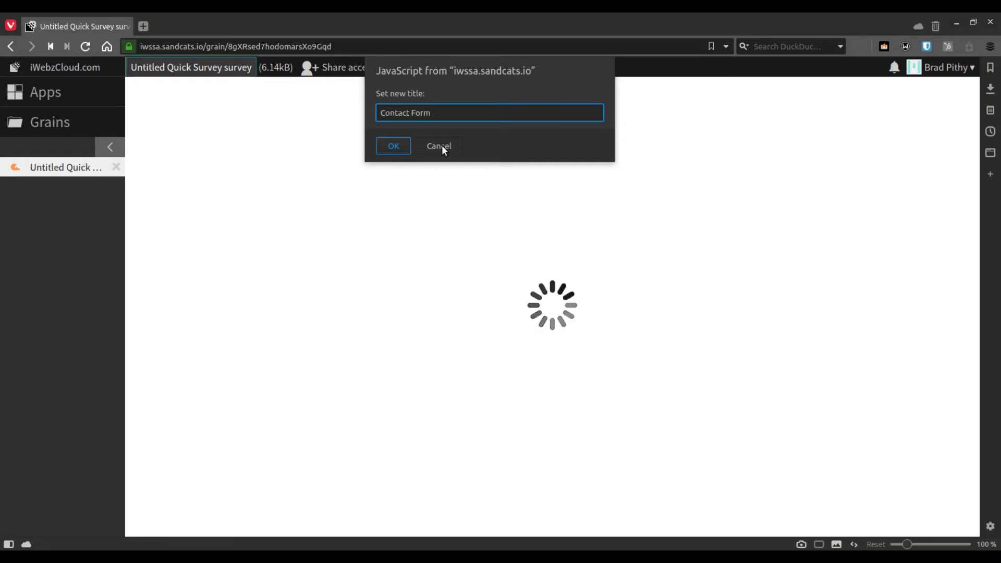
left_click(386, 147)
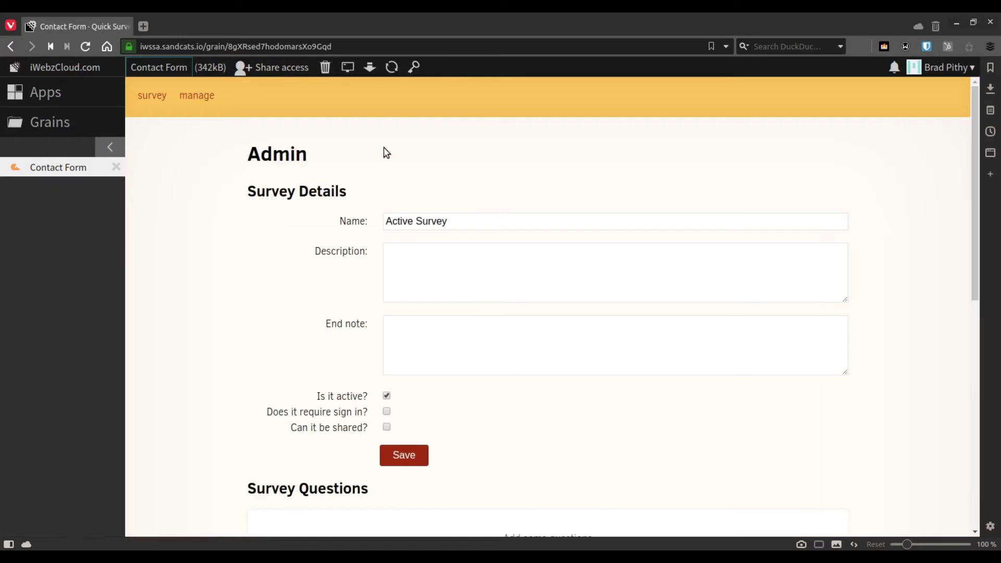
Name the survey Contact Form, add a fill-in-details description and 'Thank you for your info' end note, then save
double_click(455, 222)
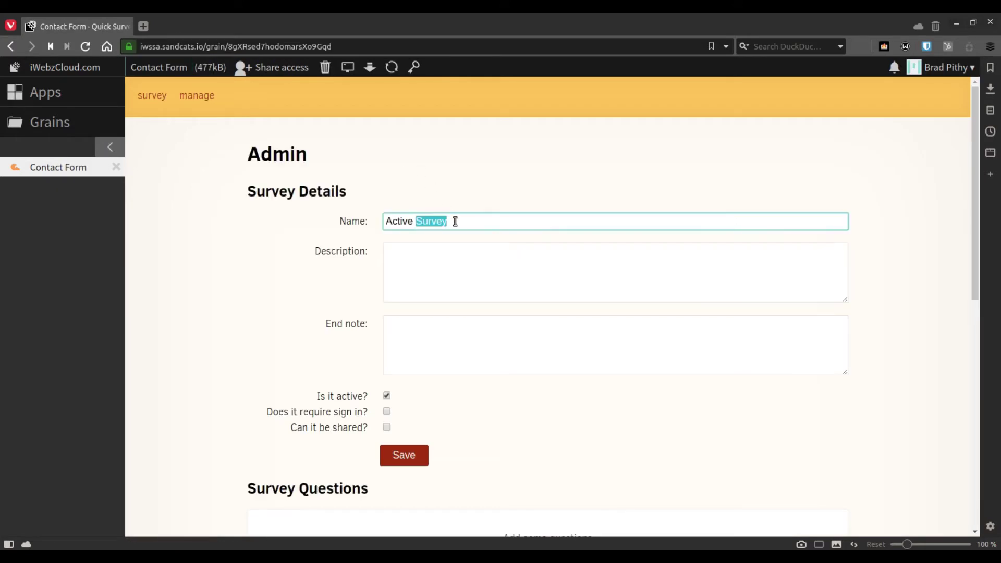
key("ctrl+a")
type("Co")
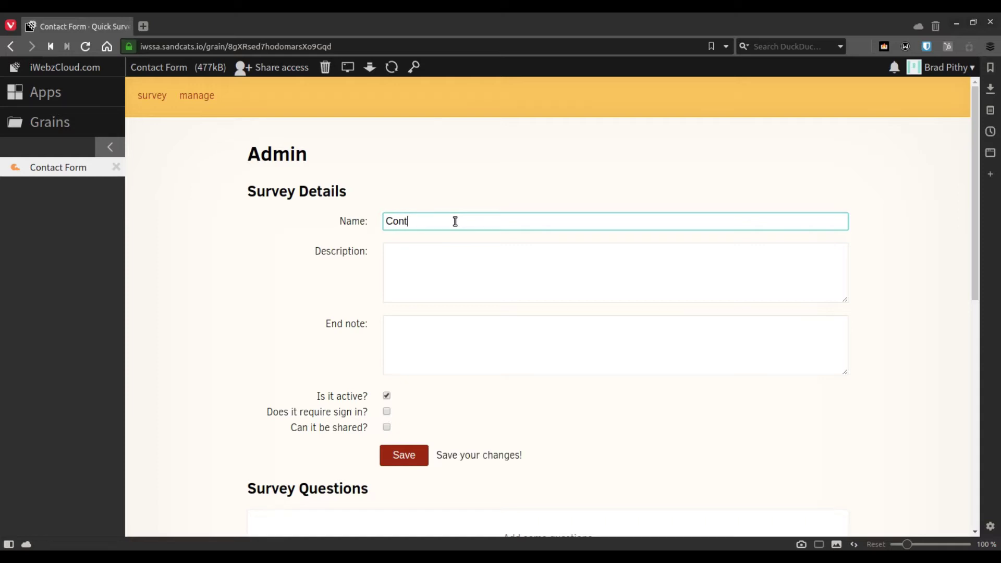
type("ntact Form")
key("Tab")
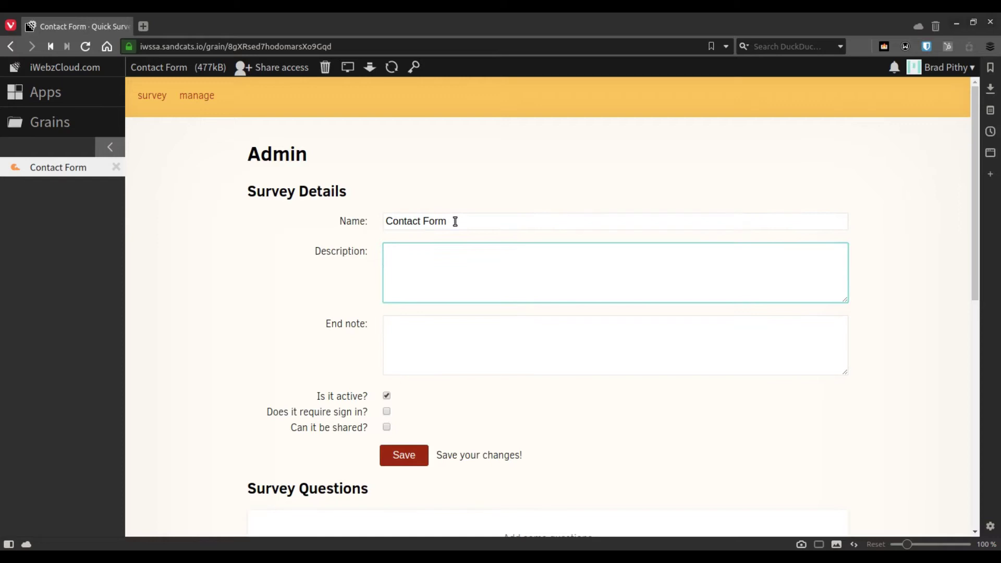
type("Please fill in all the details n the form")
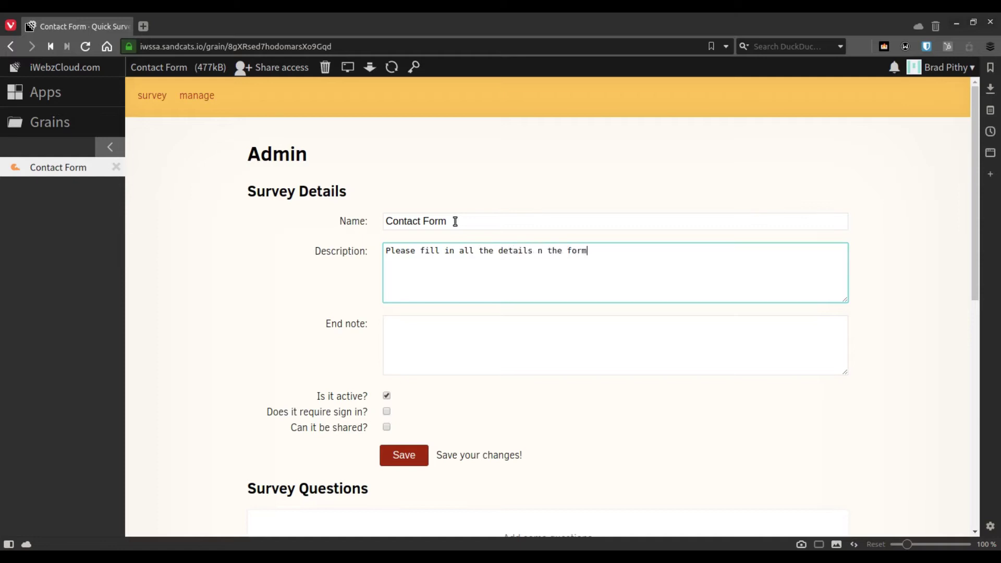
type(" so we can help you better.")
left_click(498, 356)
type("Thank you")
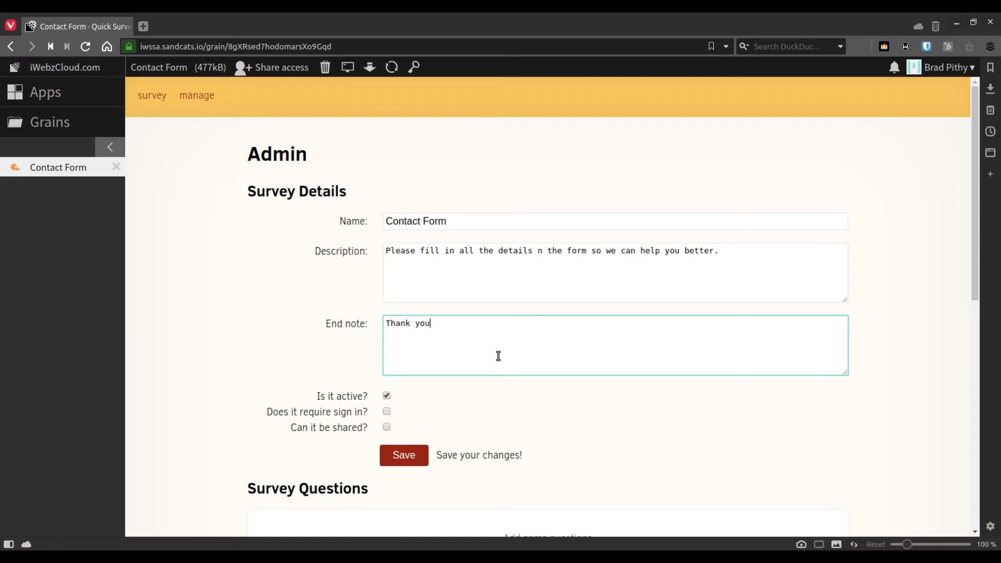
type(" for your info.")
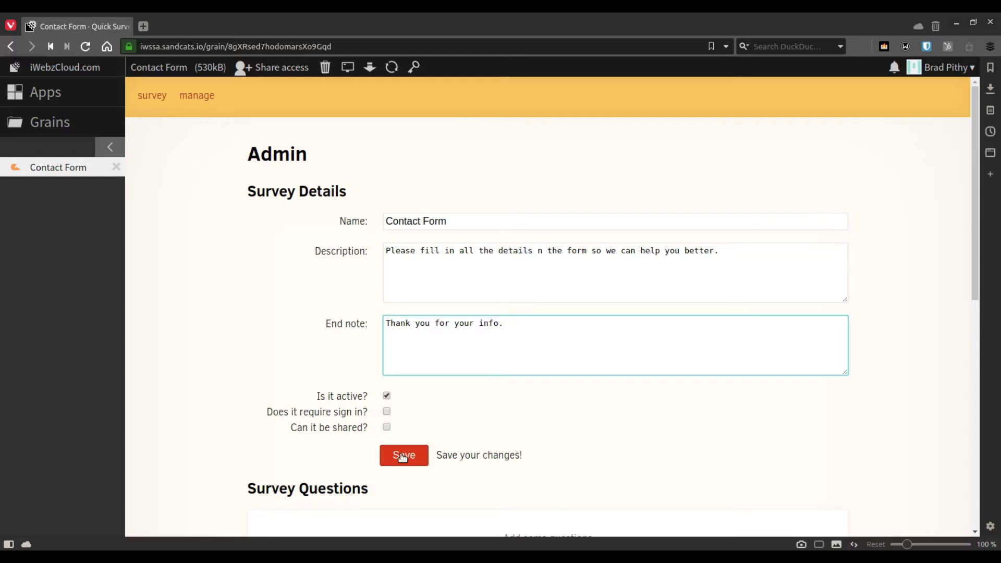
left_click(402, 457)
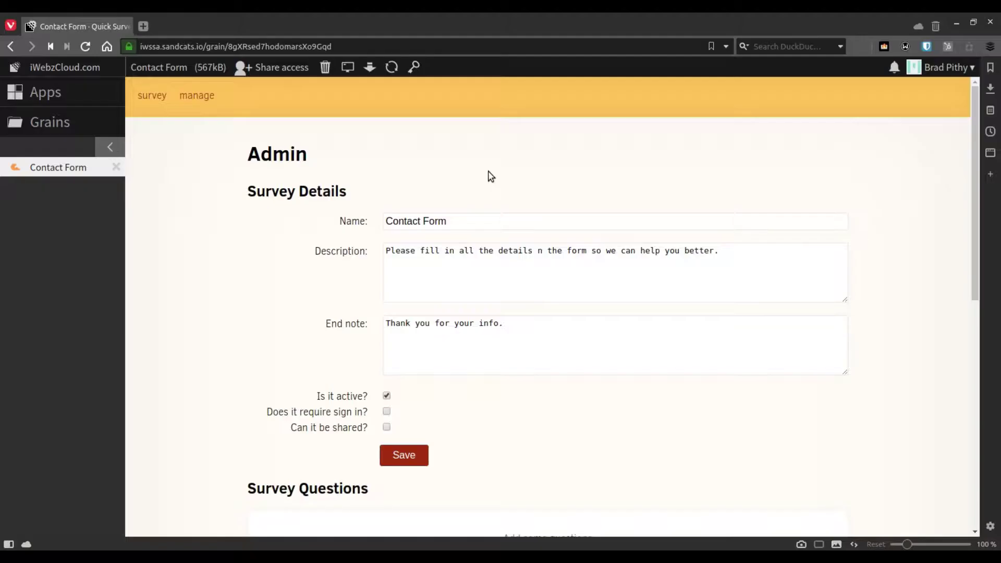
Correct 'n the form' to 'in the form' in the description and save again
left_click(537, 253)
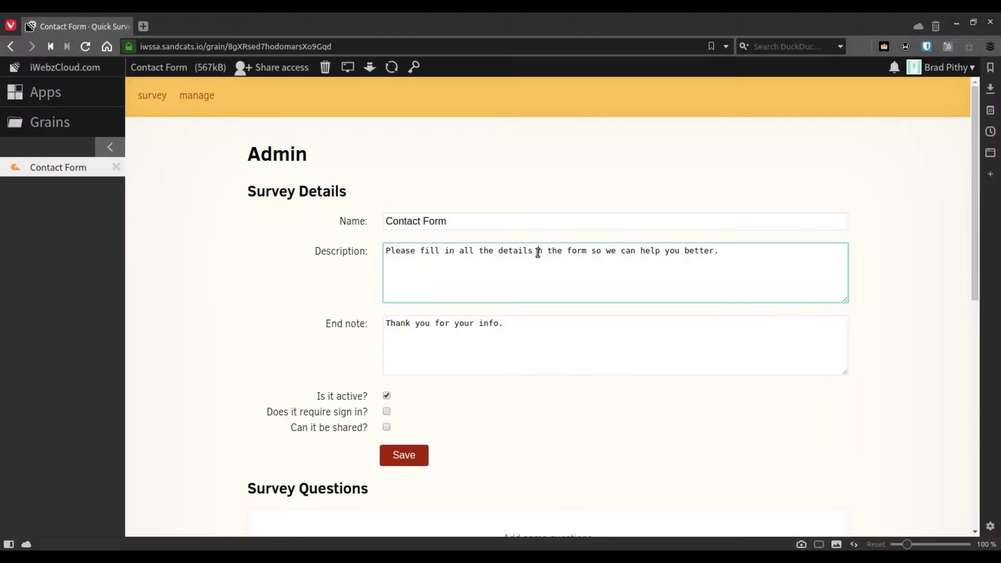
type("i")
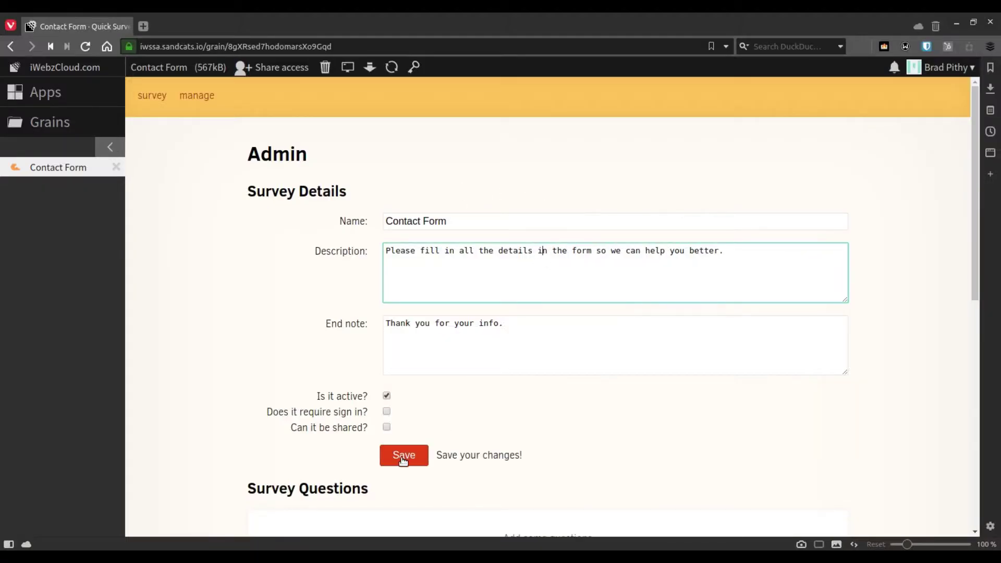
left_click(403, 457)
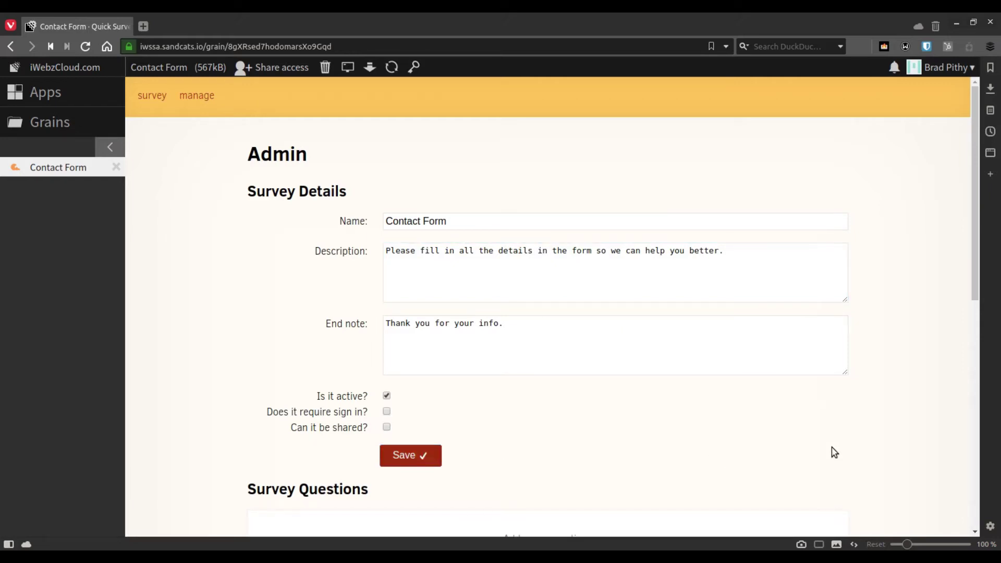
Add a required email-type question worded 'You email address'
scroll(834, 453, "down", 5)
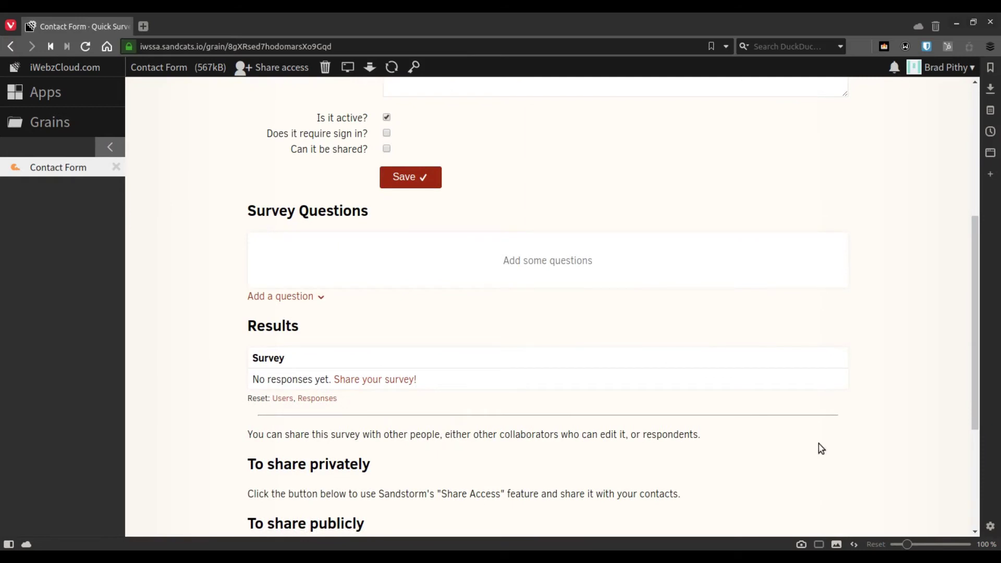
left_click(286, 297)
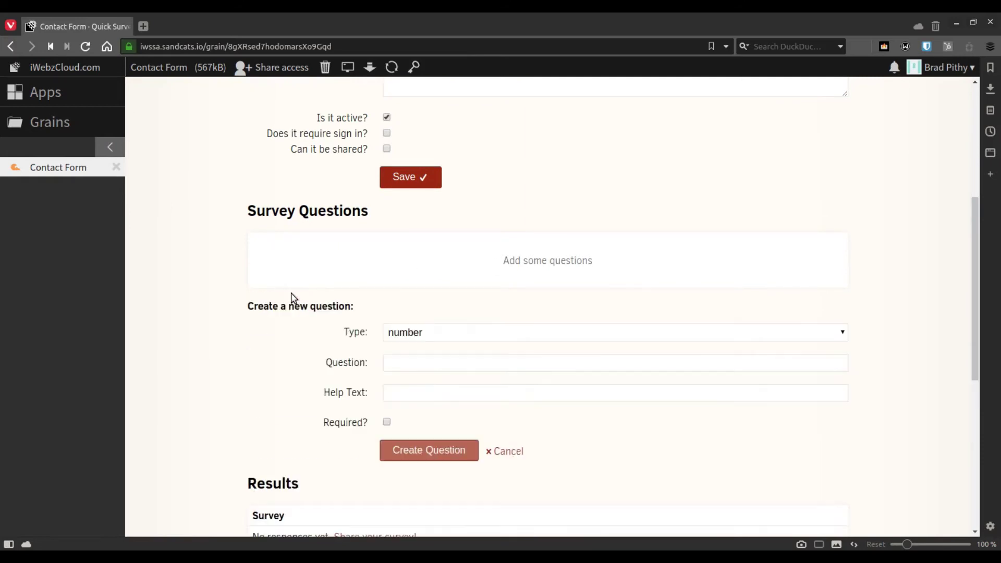
left_click(446, 332)
left_click(443, 392)
left_click(447, 363)
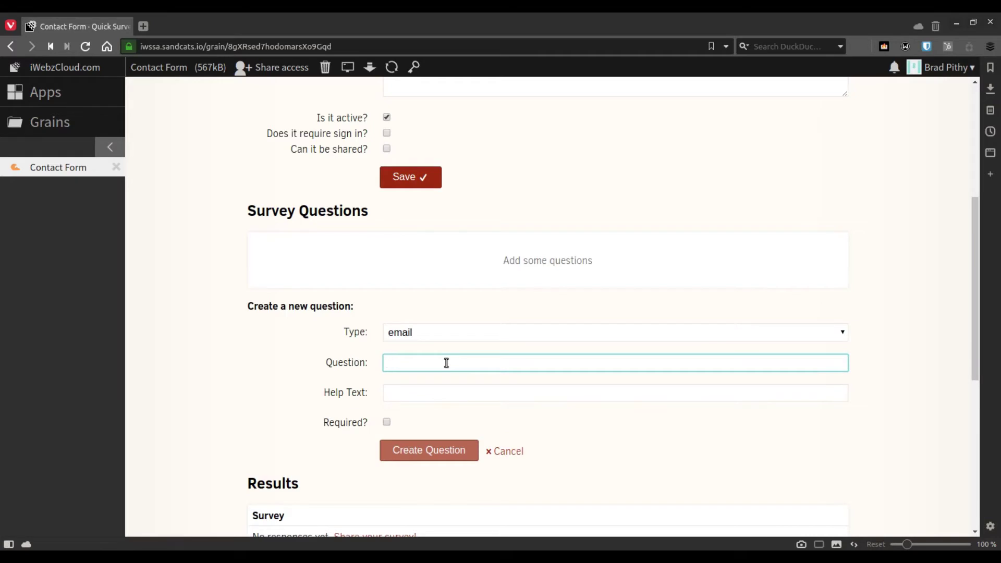
type("You email ad")
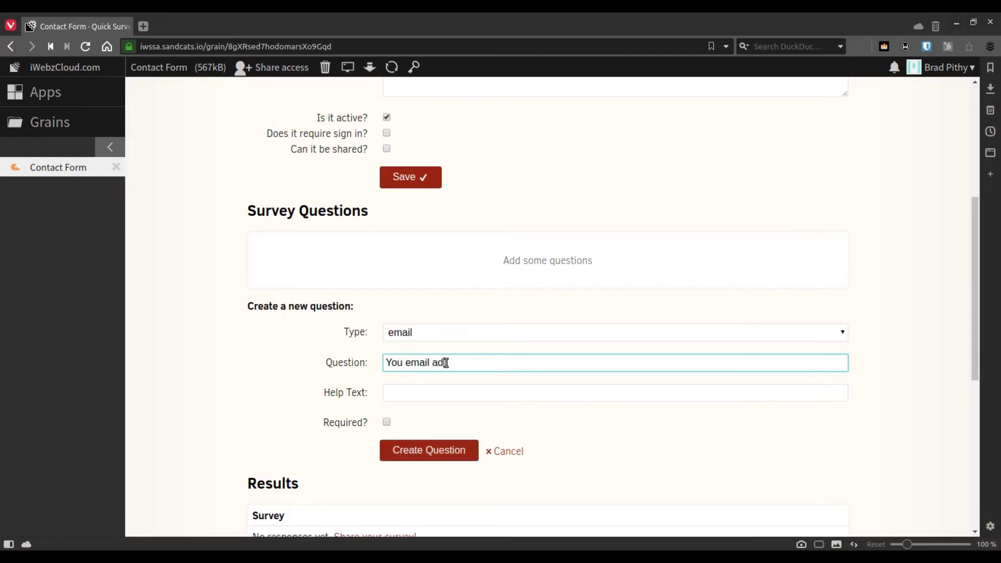
type("dress")
left_click(387, 422)
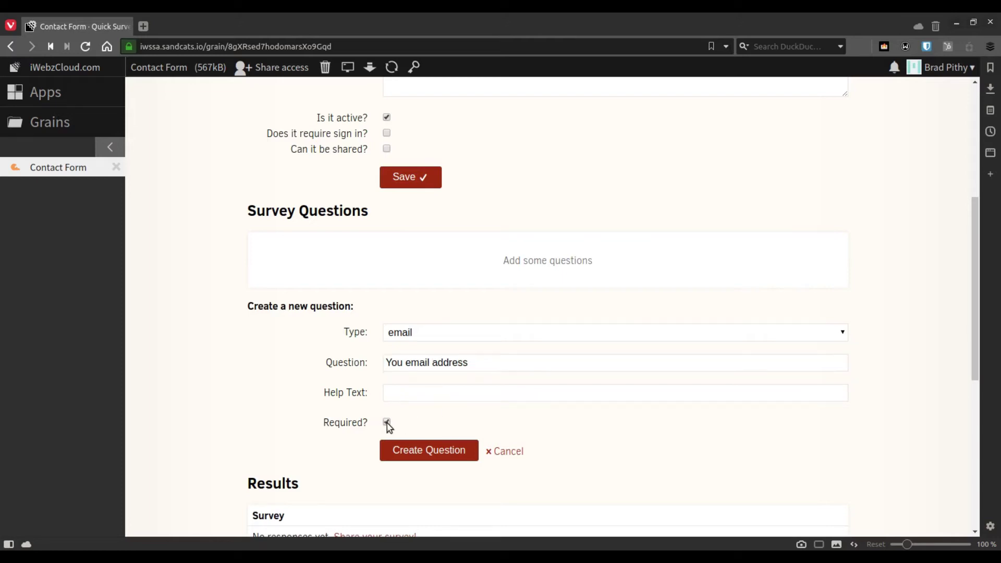
left_click(427, 451)
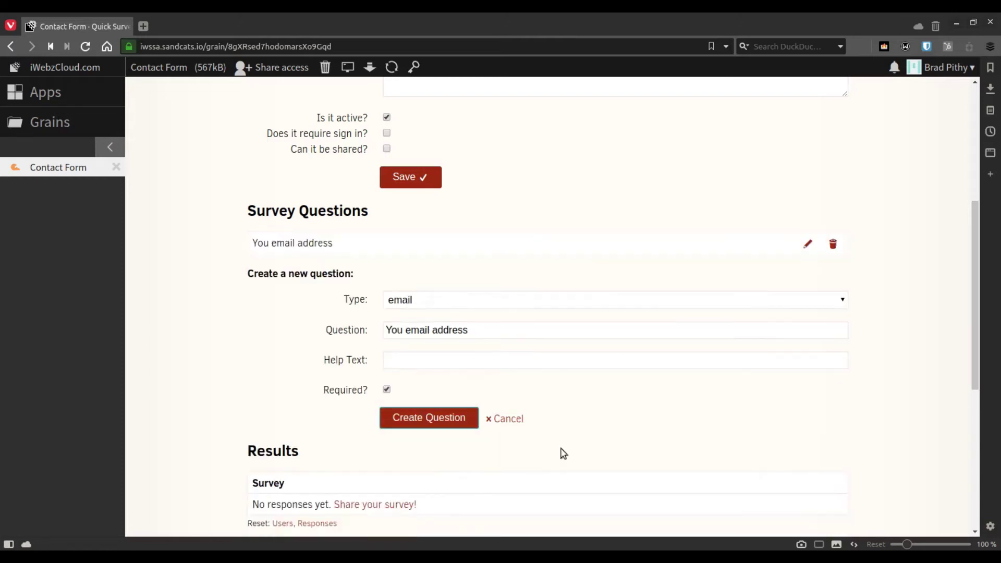
scroll(977, 336, "down", 1)
scroll(978, 336, "down", 1)
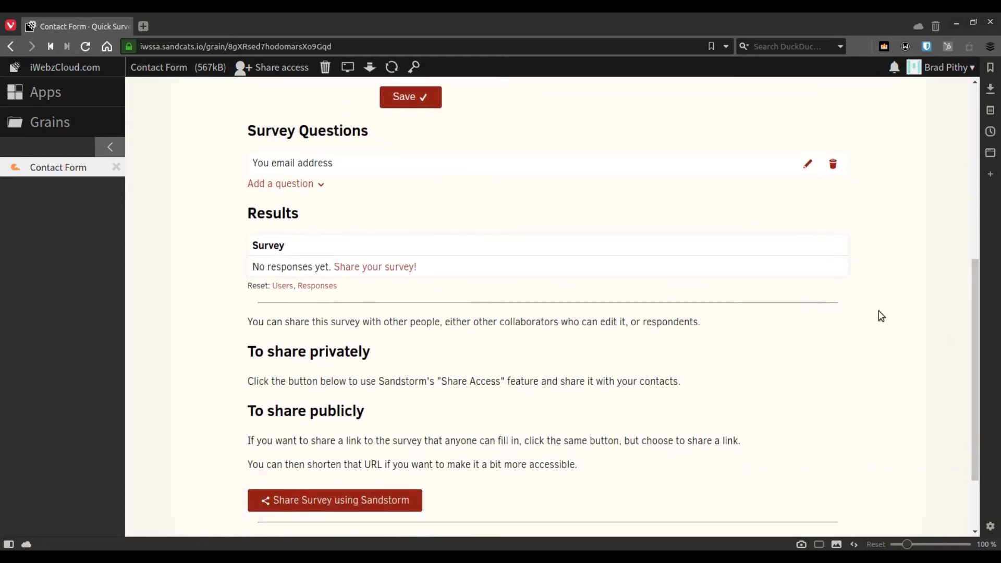
Add a required text-type question worded 'Your name'
left_click(306, 188)
left_click(434, 249)
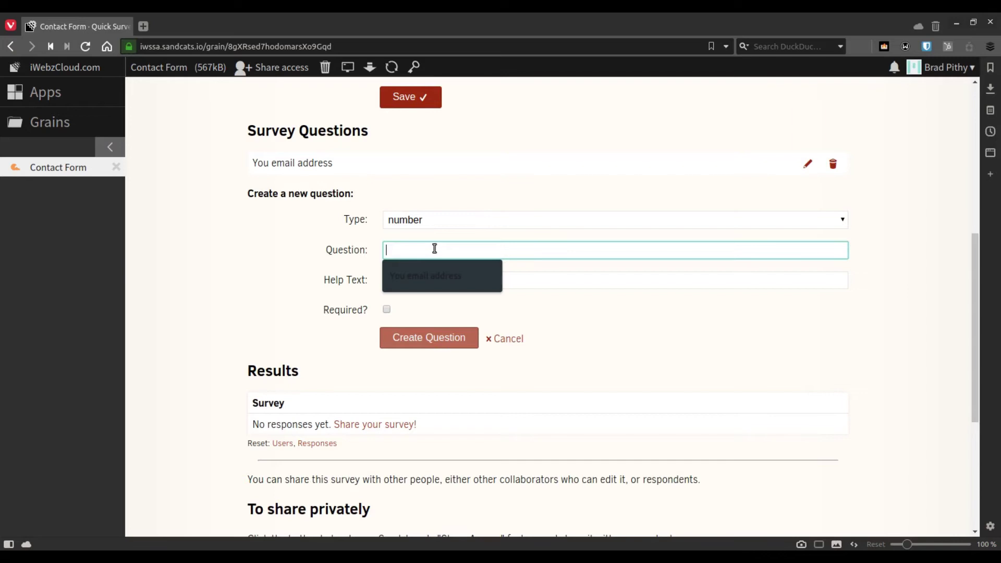
type("Name")
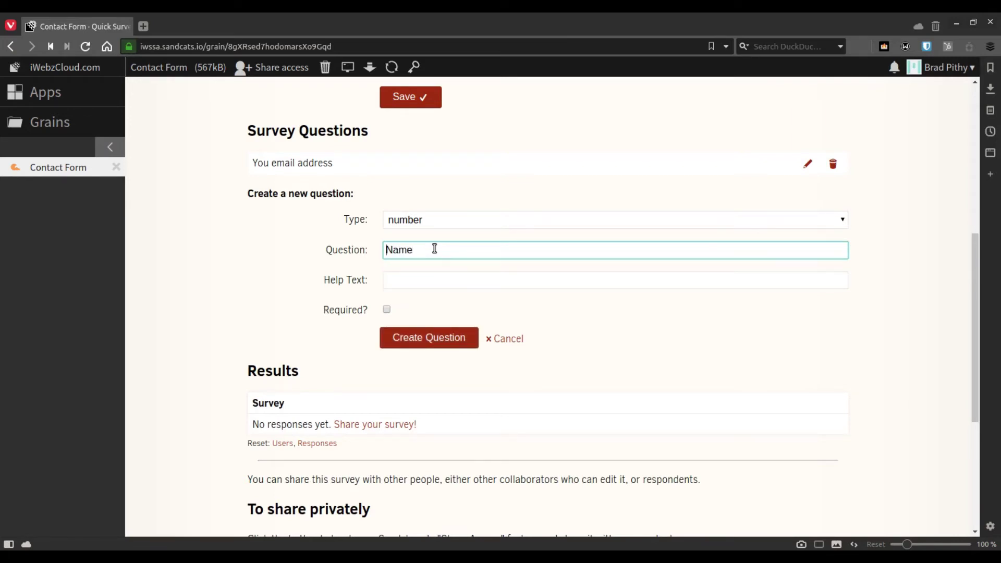
key("Home")
type("Your")
key("shift+Right")
type("n")
left_click(480, 219)
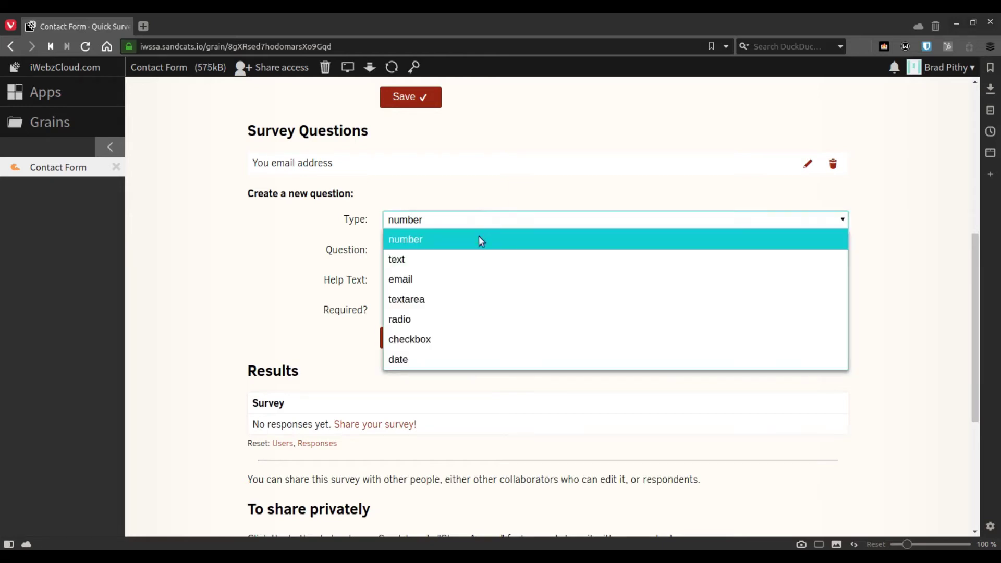
left_click(496, 259)
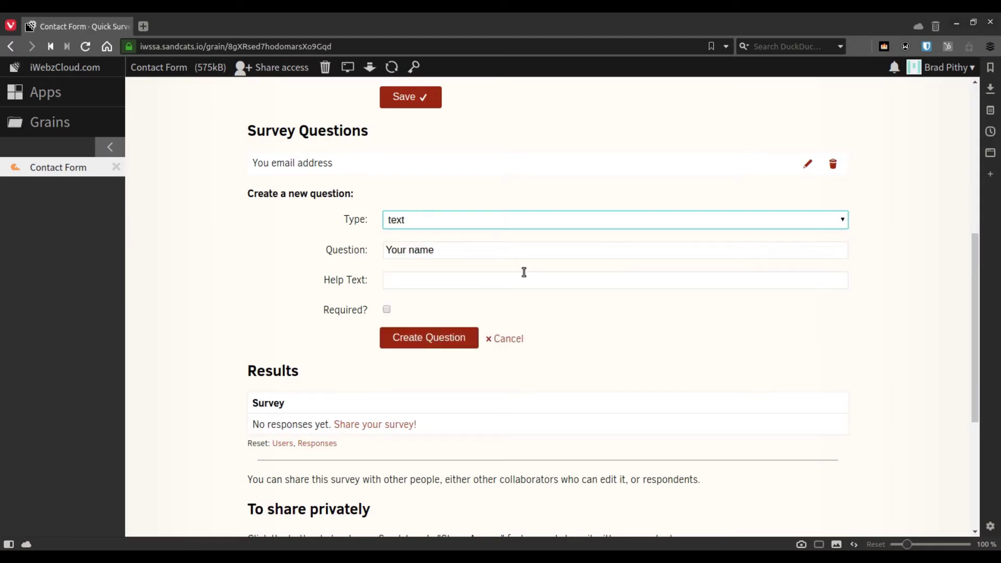
left_click(387, 310)
left_click(431, 337)
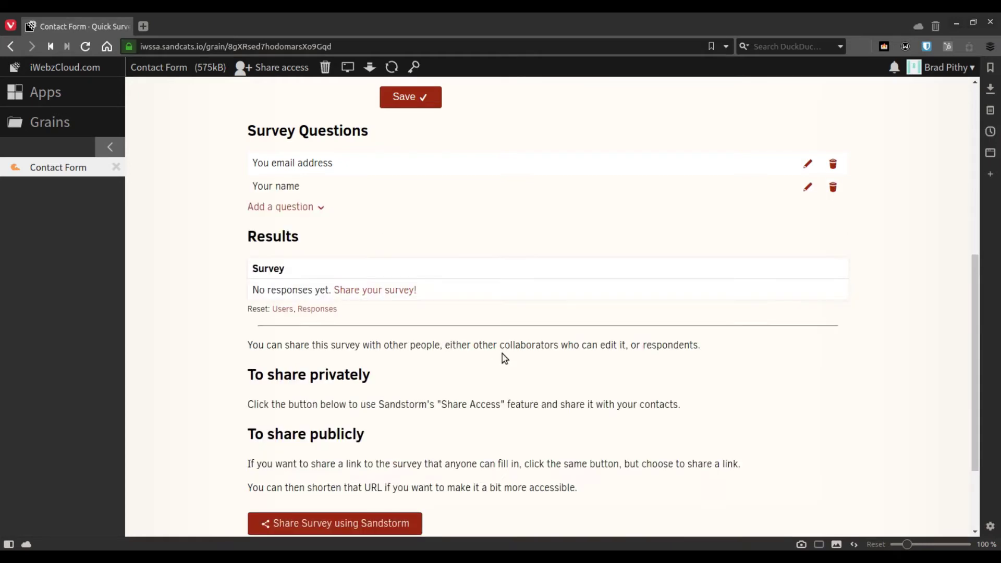
Start a new radio-type question worded 'Your gender'
left_click(286, 207)
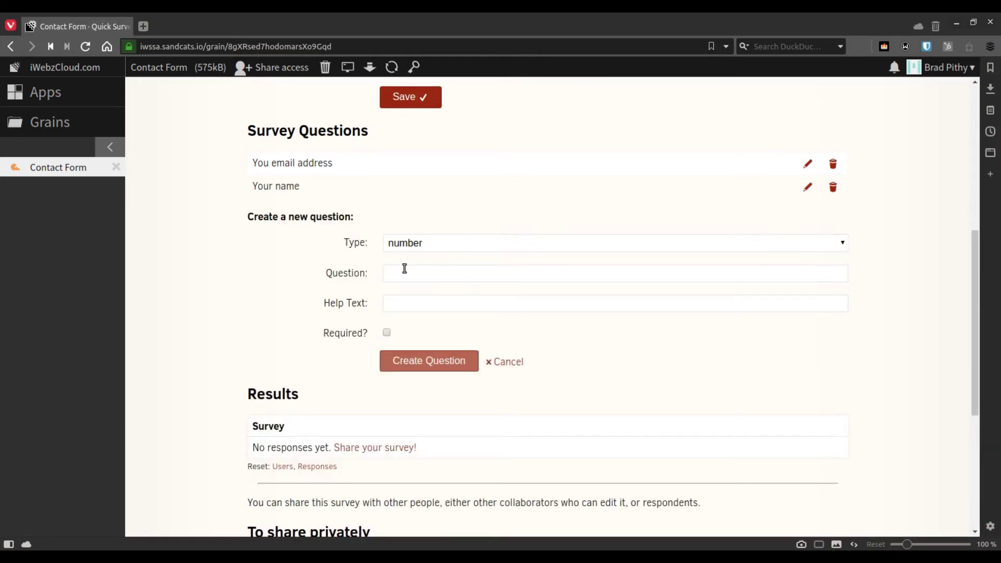
left_click(459, 243)
left_click(460, 243)
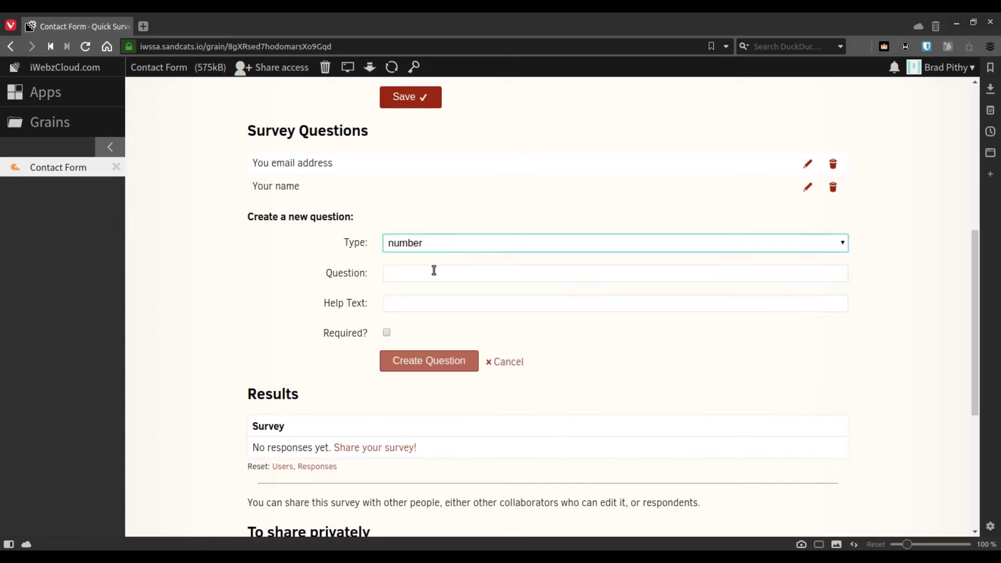
left_click(433, 271)
type("Your gender")
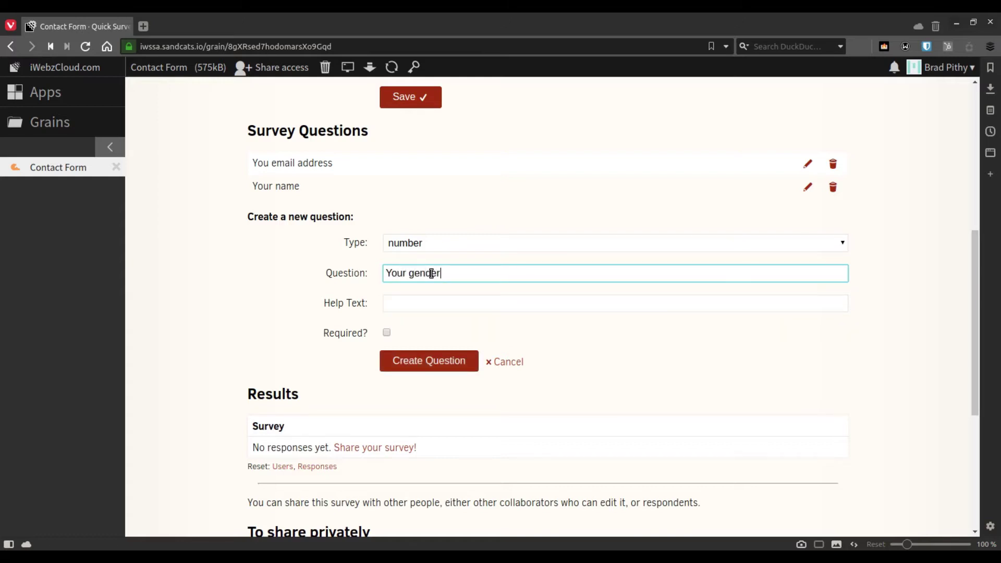
left_click(502, 248)
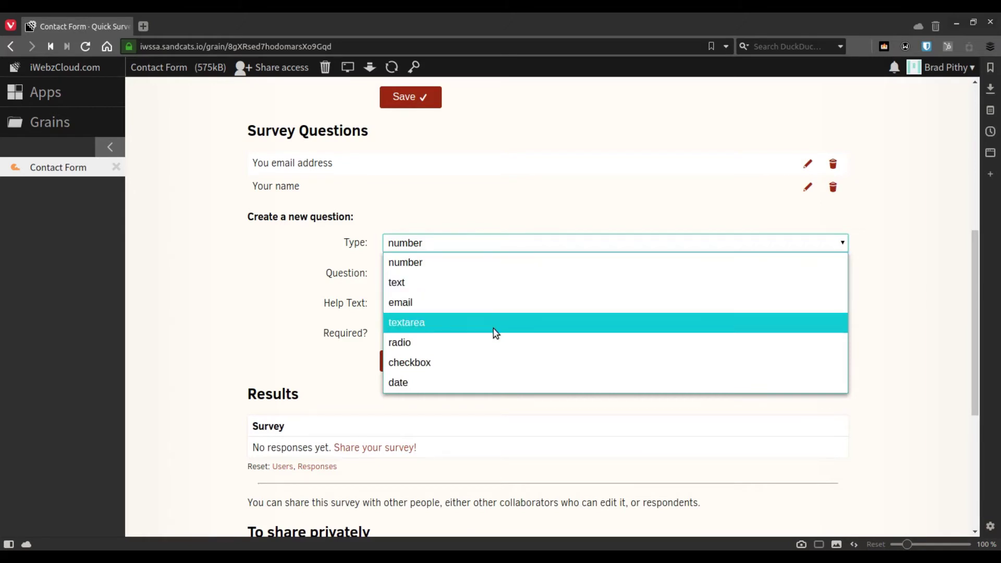
left_click(442, 346)
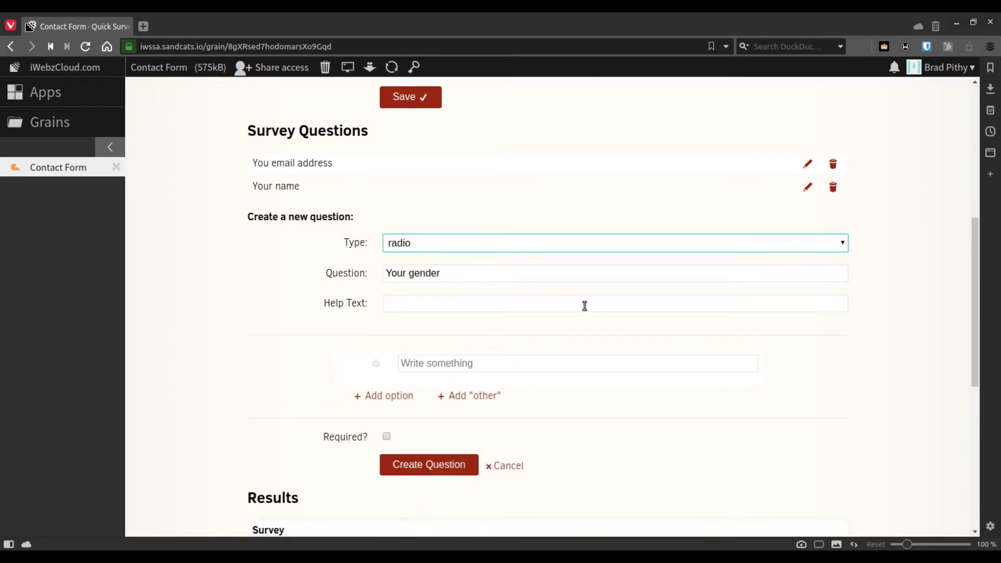
Give the gender question the choices Male, Female and Other and add it to the survey
left_click(434, 368)
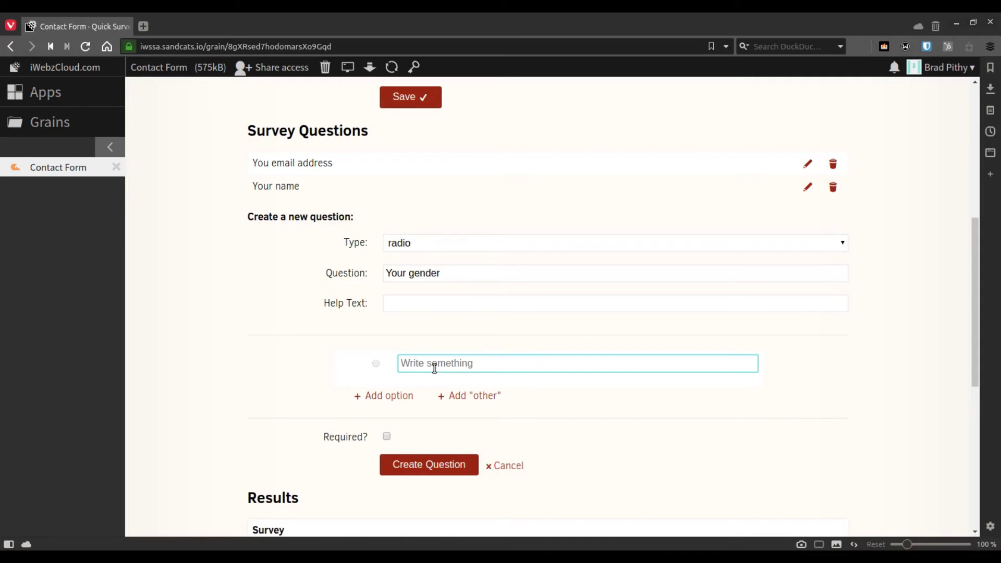
type("Mle")
type("ale")
left_click(391, 396)
left_click(432, 400)
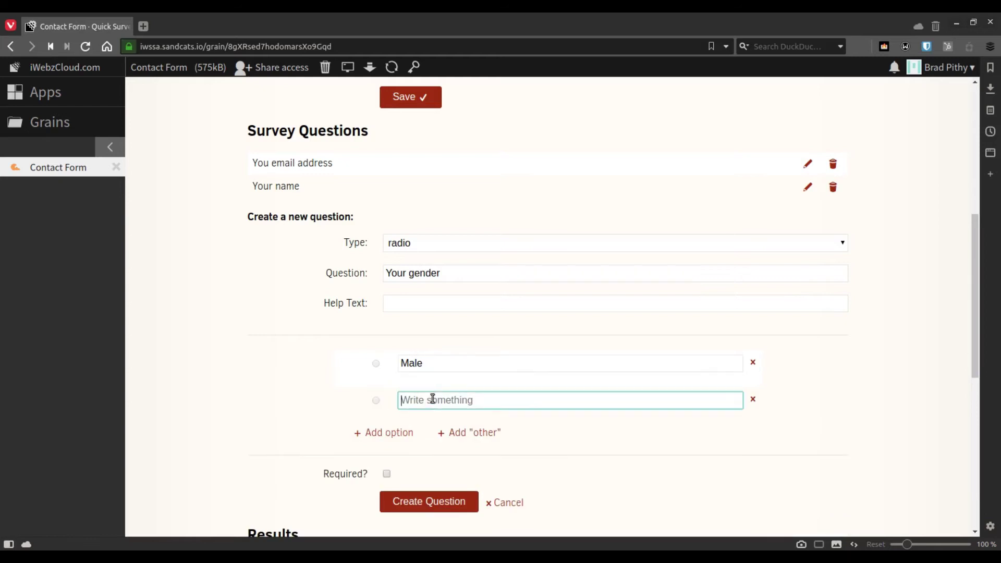
type("Female")
left_click(389, 433)
left_click(435, 438)
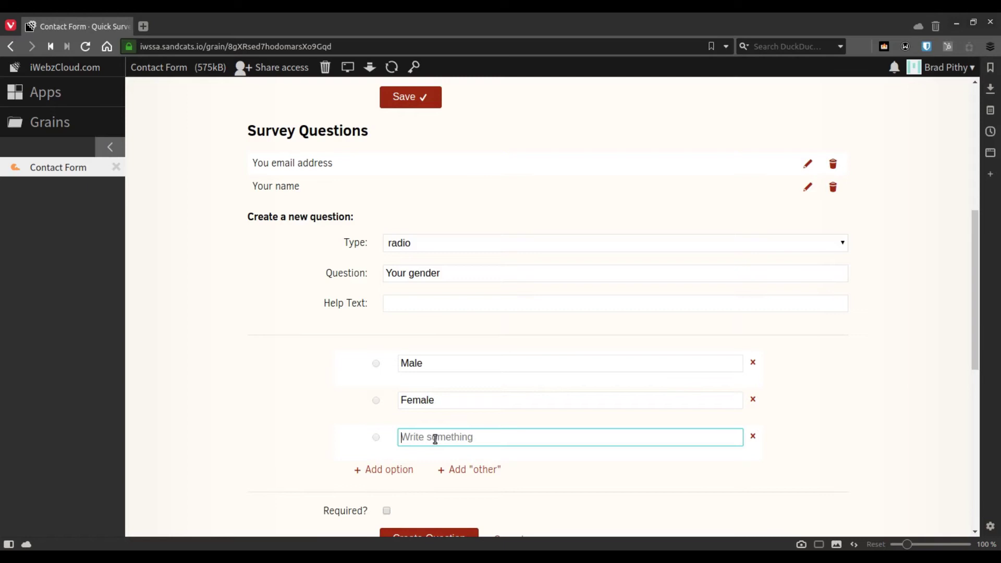
type("Other")
left_click(833, 464)
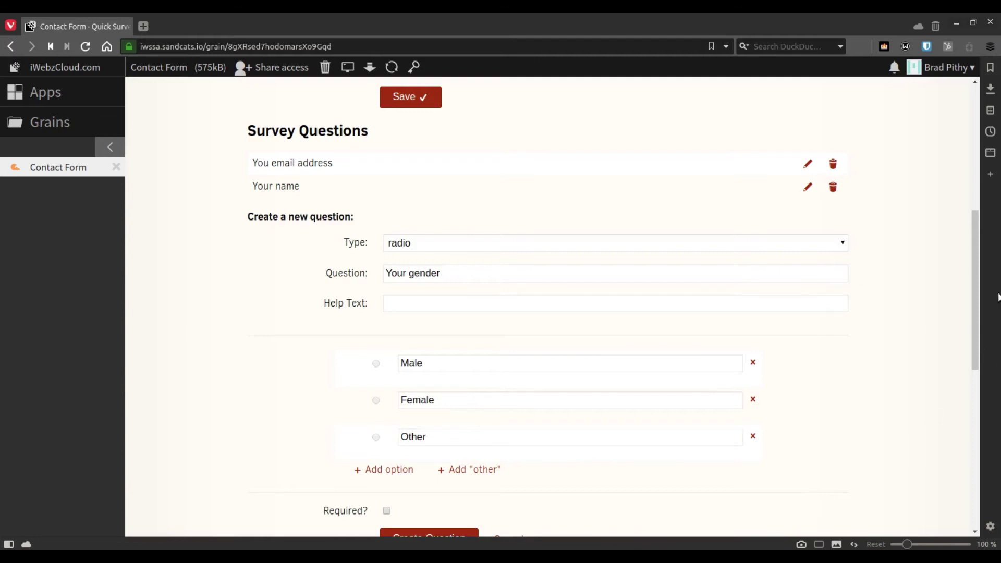
left_click_drag(976, 340, 976, 388)
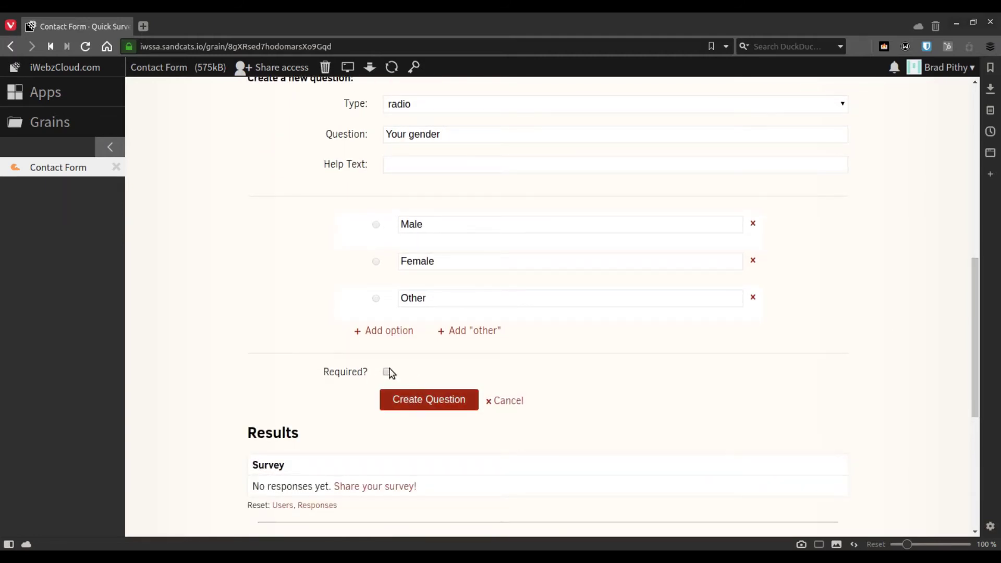
left_click(425, 402)
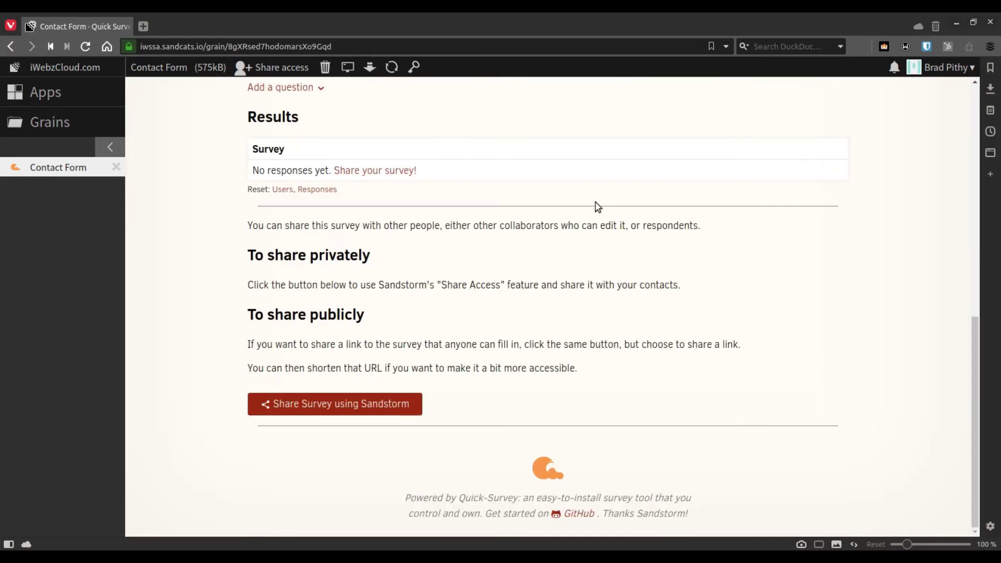
left_click(974, 134)
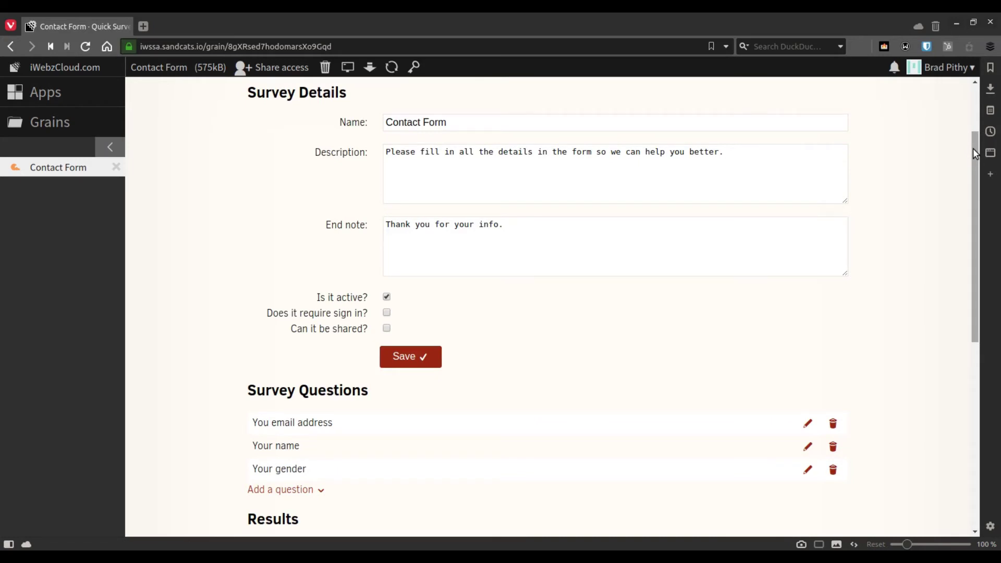
left_click_drag(973, 149, 972, 254)
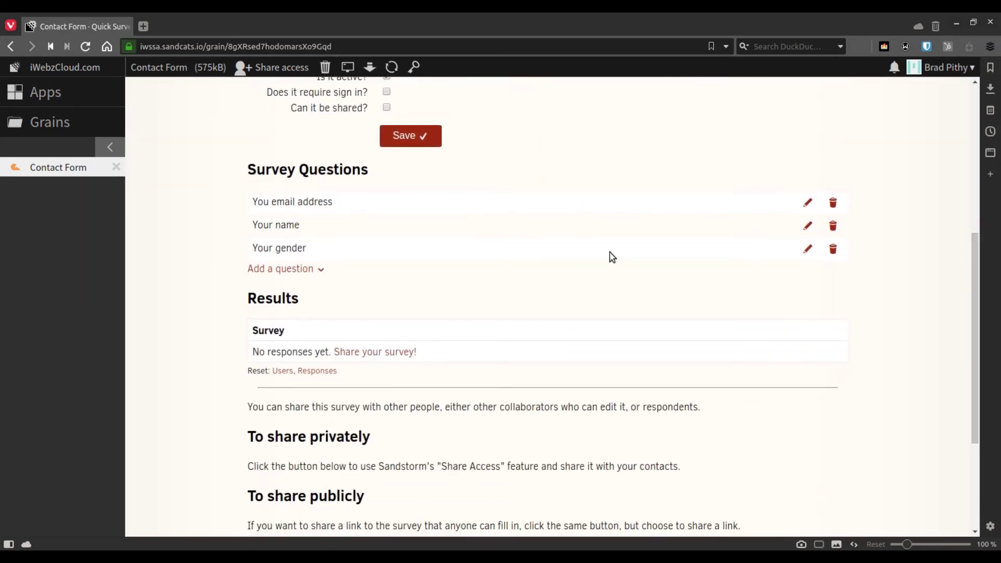
Add a textarea-type question worded 'Your message' for long free-text answers
left_click(265, 270)
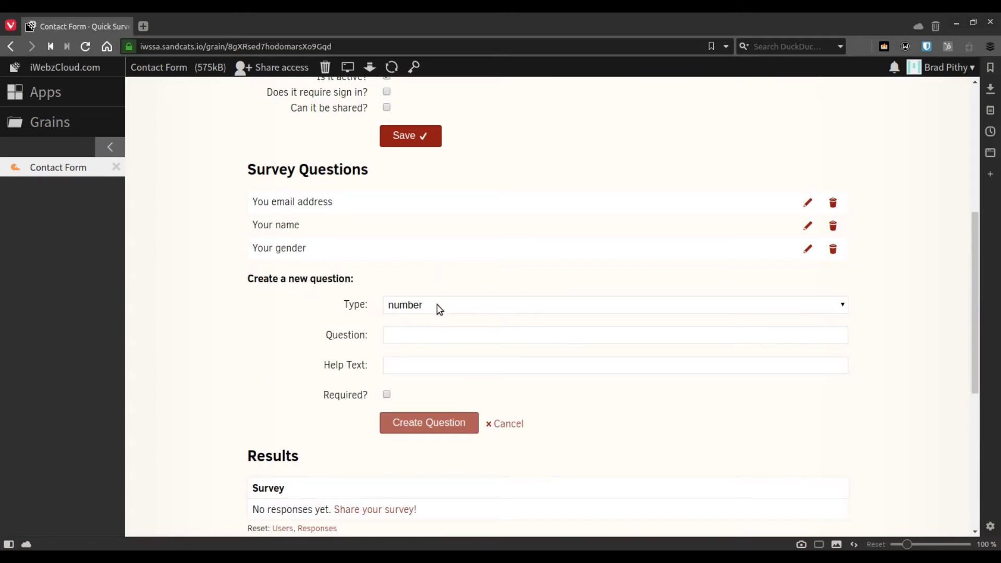
left_click(437, 305)
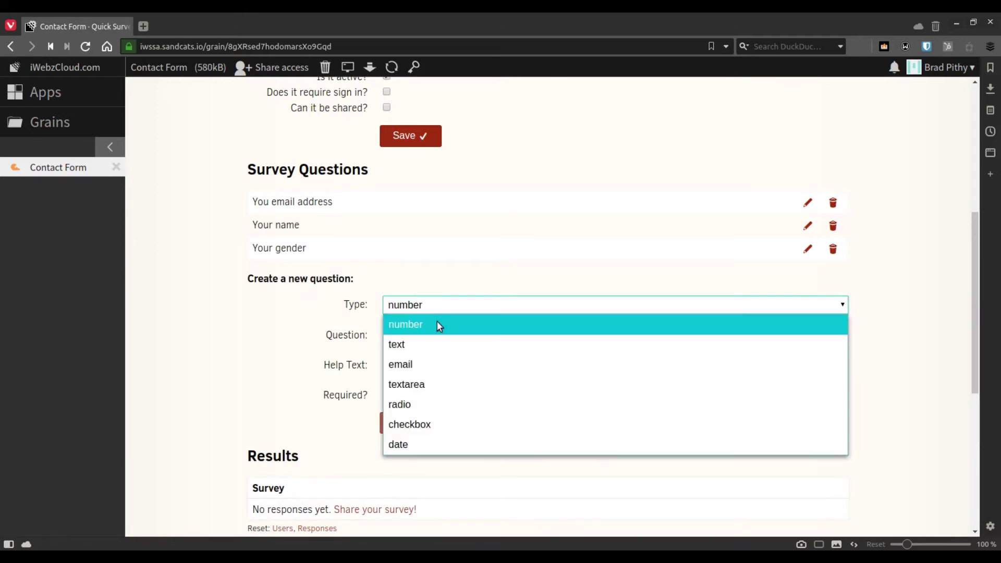
left_click(441, 382)
left_click(442, 335)
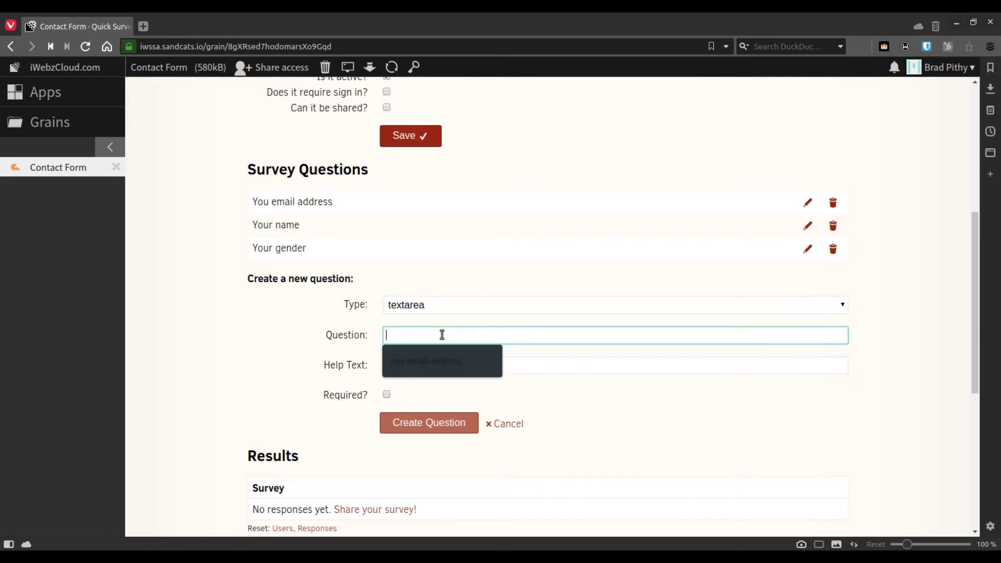
type("Your message")
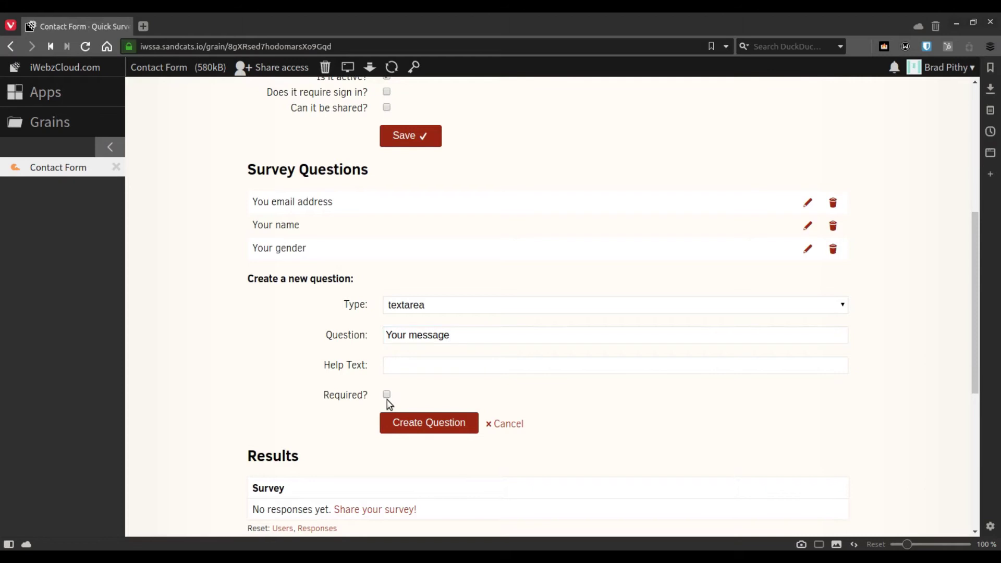
left_click(399, 423)
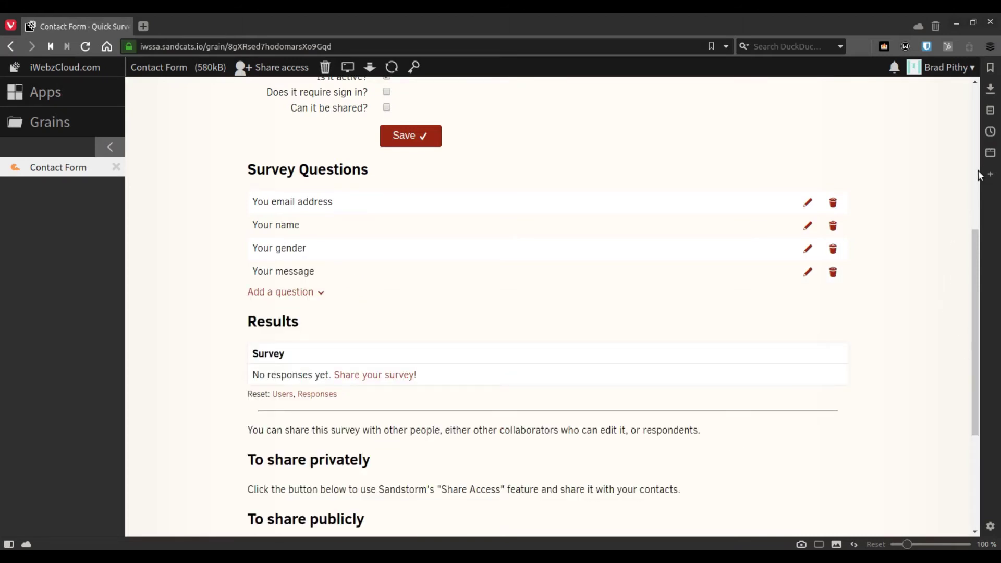
left_click(978, 143)
scroll(979, 143, "up", 3)
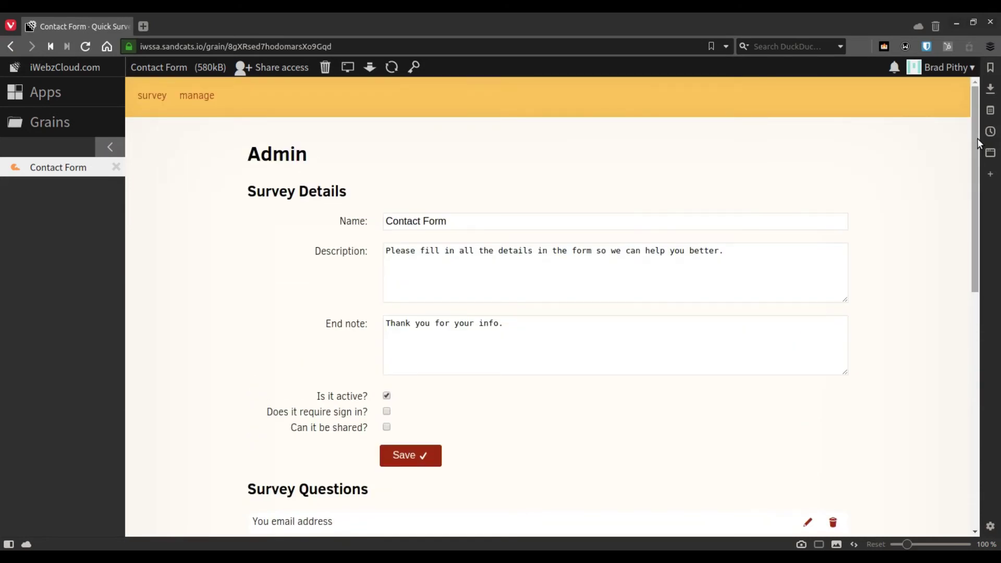
left_click_drag(978, 143, 966, 297)
left_click(263, 263)
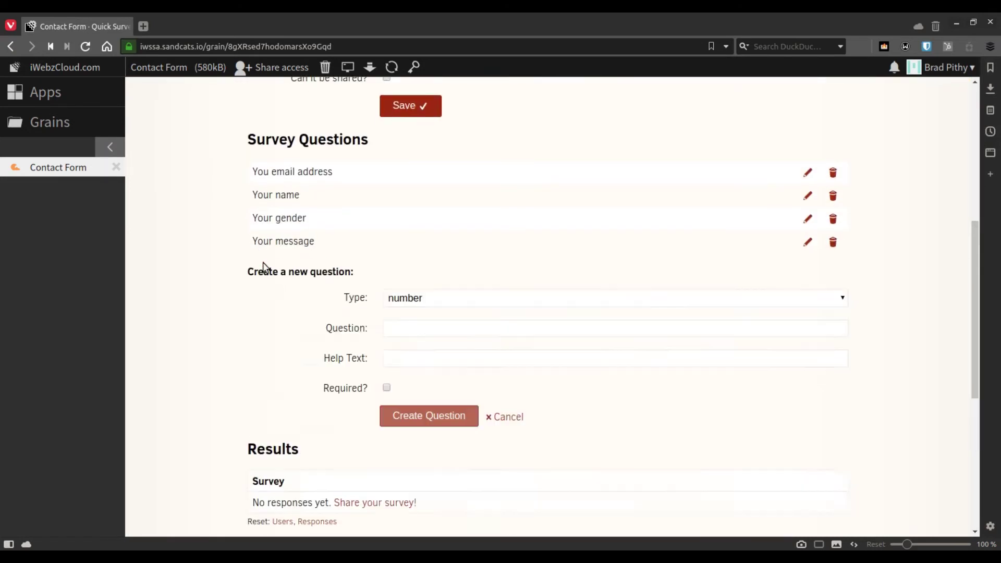
left_click(437, 298)
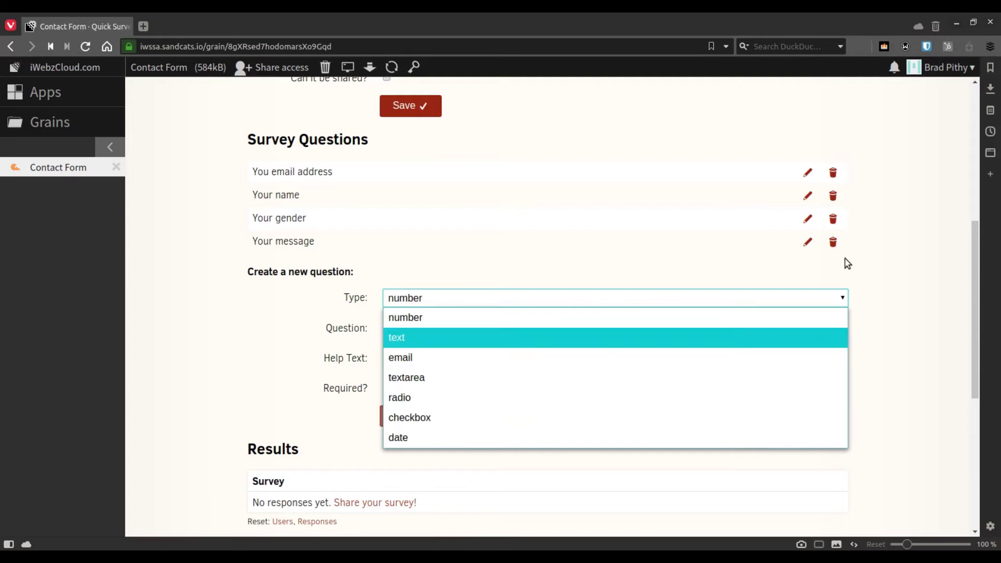
left_click(897, 262)
left_click(977, 205)
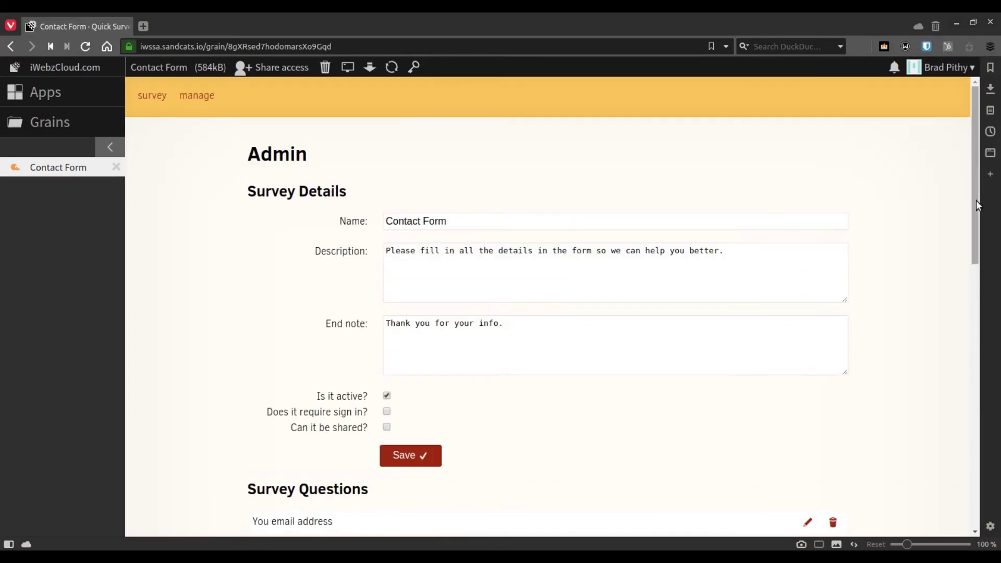
left_click(147, 99)
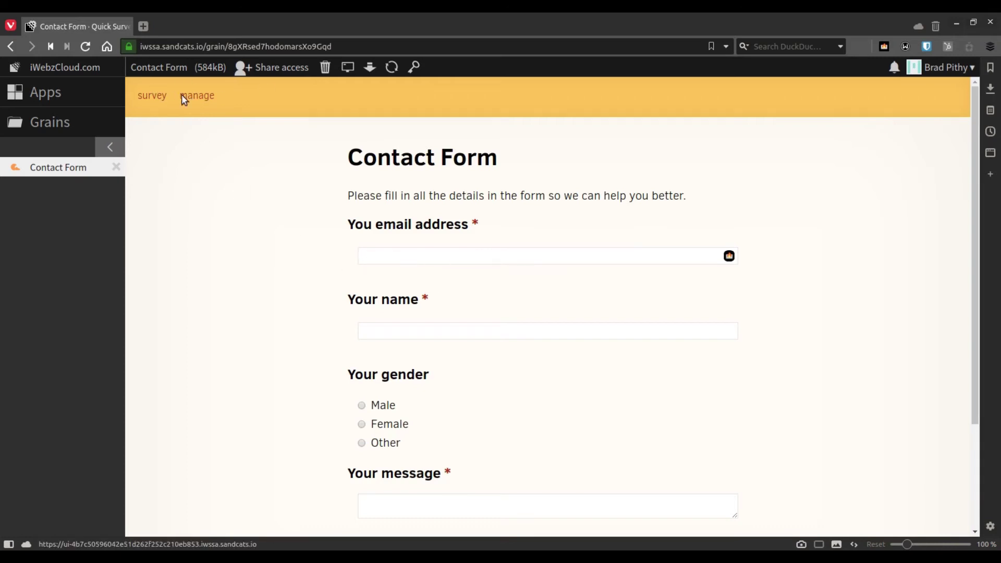
left_click(194, 99)
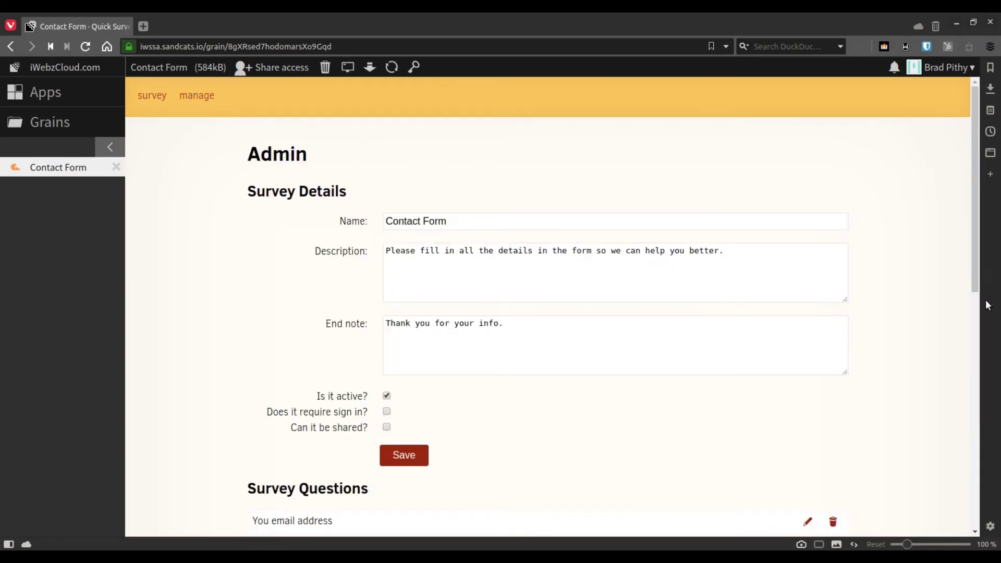
Edit the 'You email address' question to add help text 'Enter the email address you use most often'
scroll(978, 317, "down", 3)
scroll(978, 317, "down", 4)
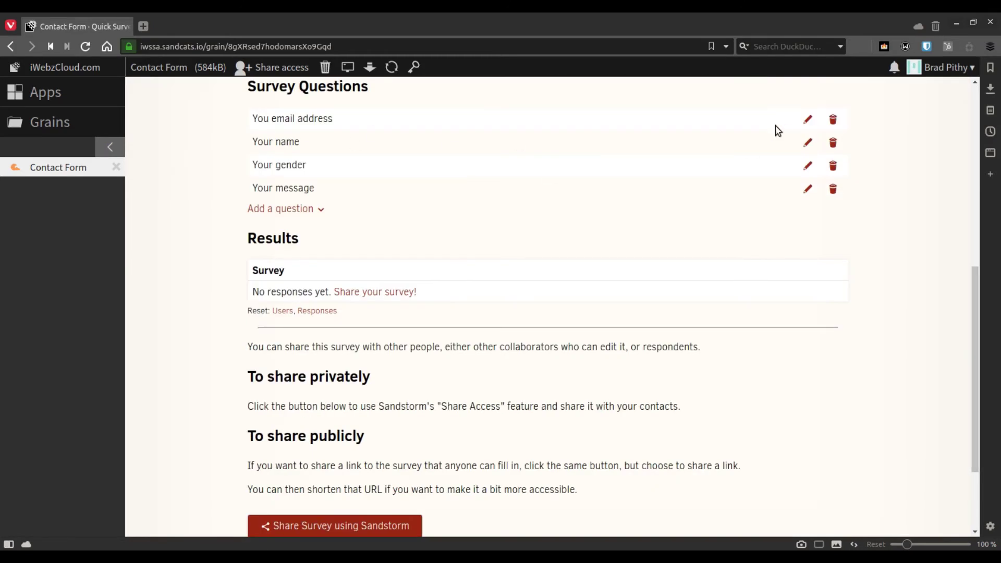
left_click(809, 122)
left_click(404, 168)
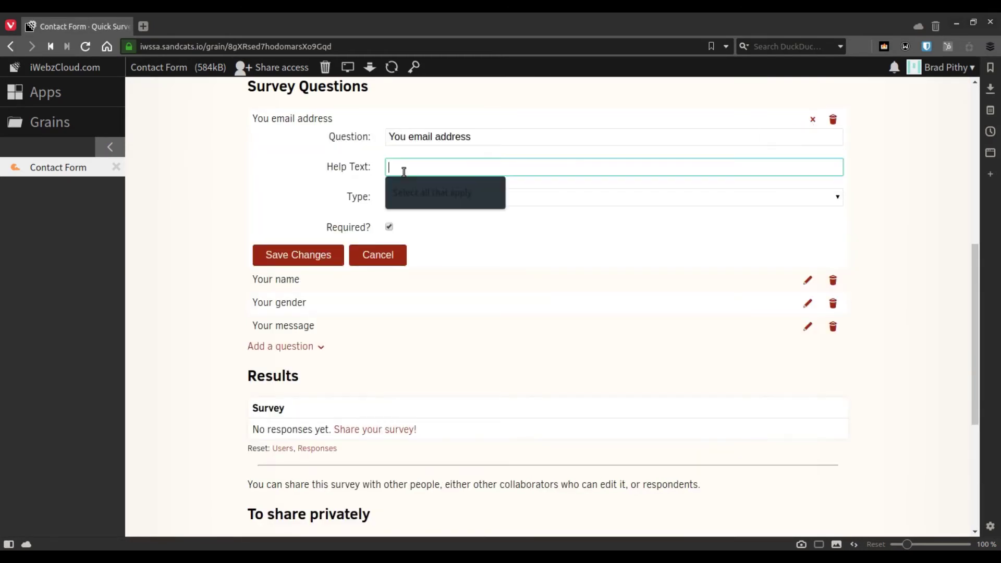
type("E")
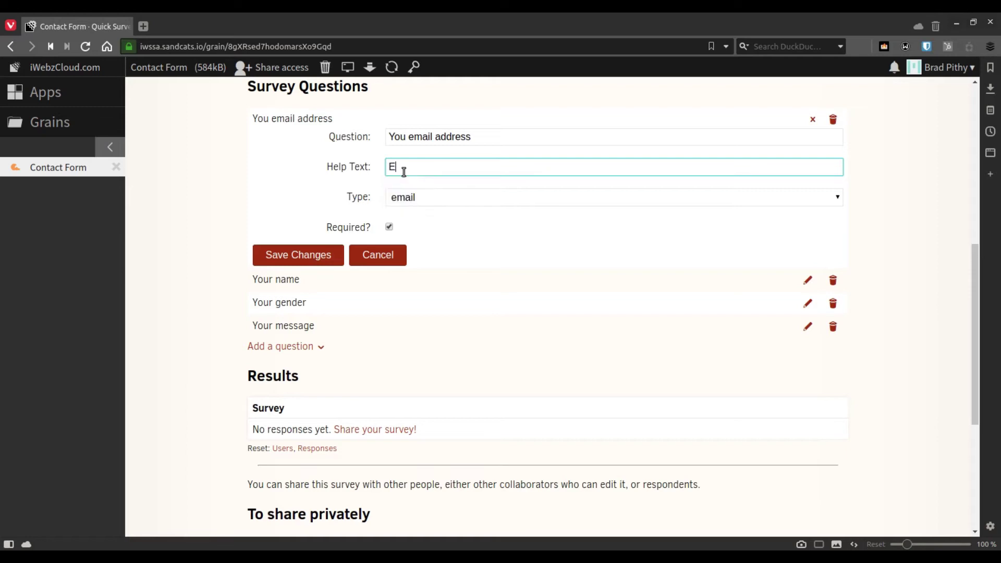
type("nter the email address you use most often")
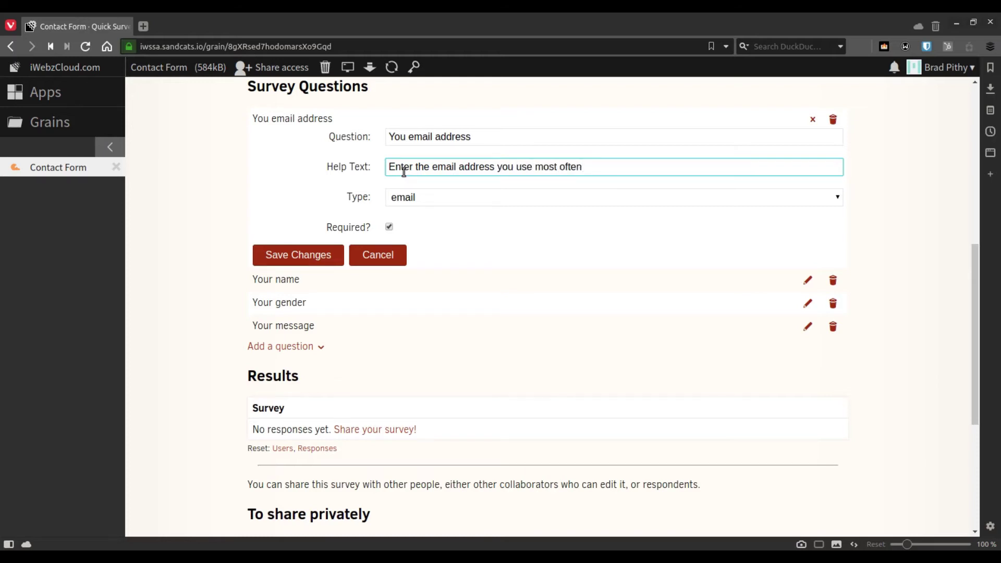
left_click(298, 256)
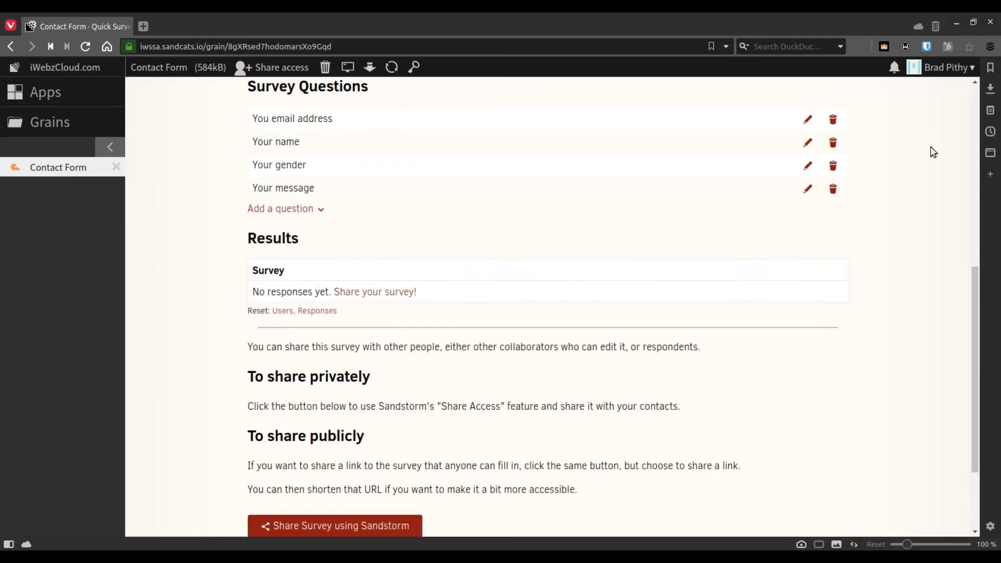
Check the new email hint on the survey preview, then return to the Contact Form admin page
left_click(976, 115)
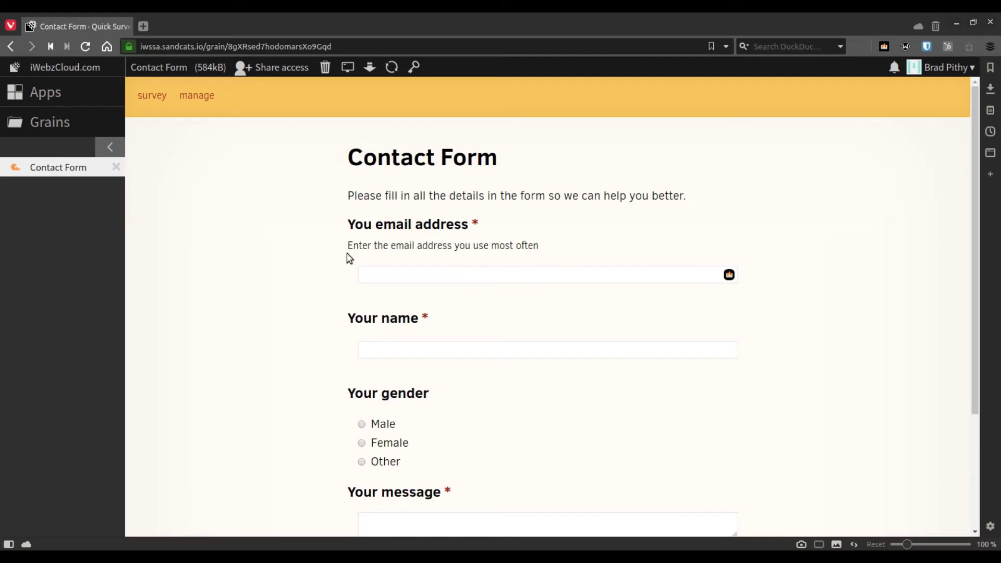
left_click_drag(348, 246, 537, 251)
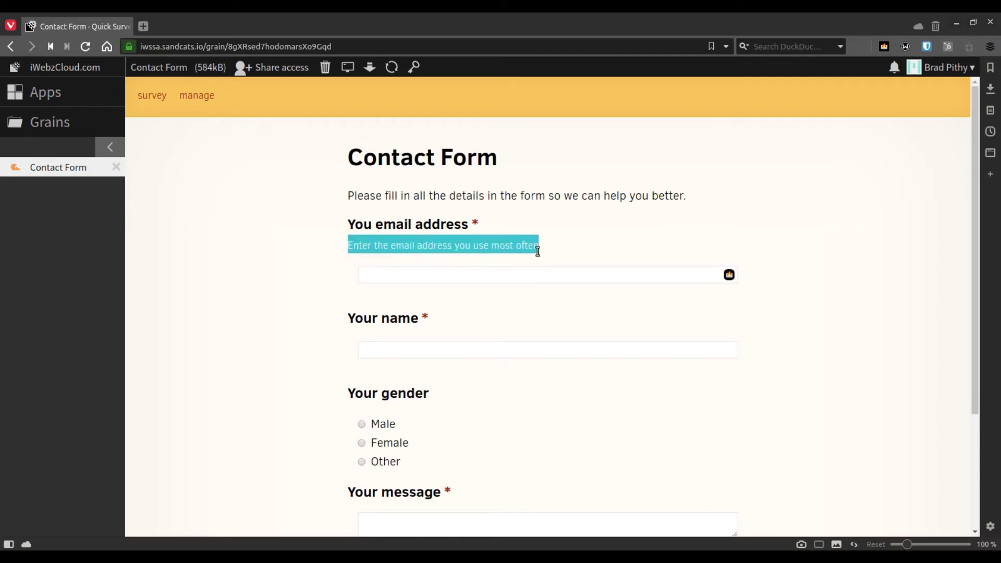
left_click(578, 253)
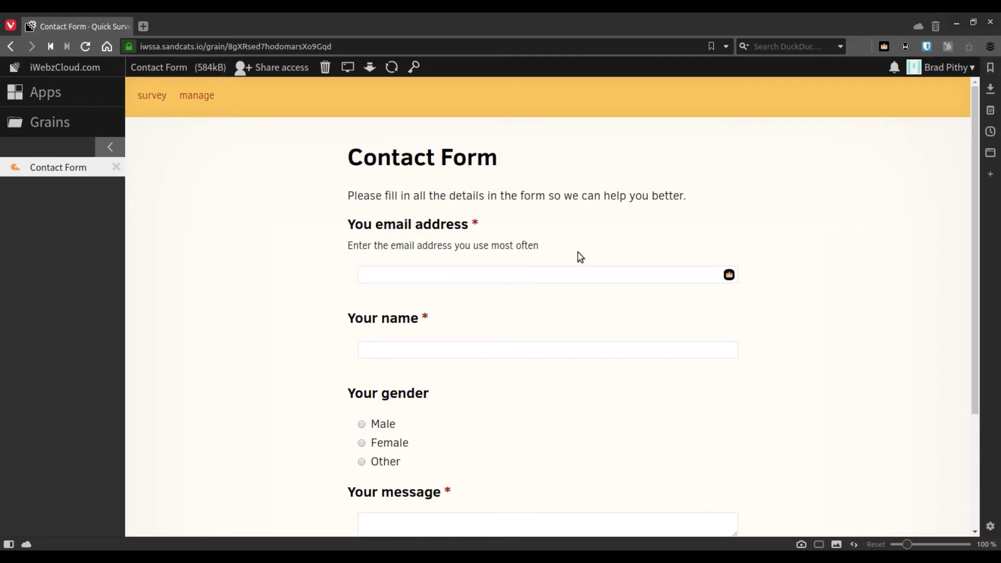
left_click(973, 440)
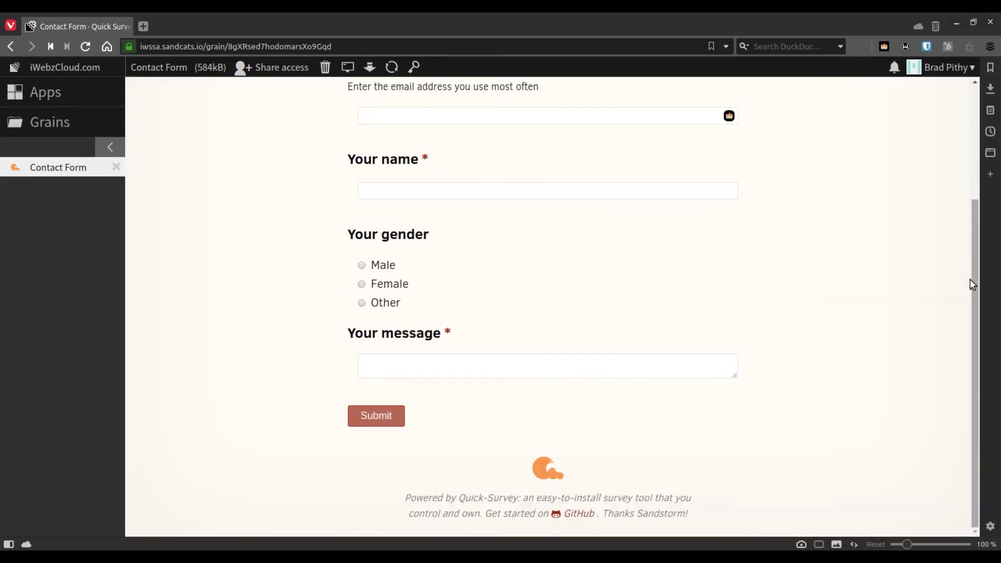
left_click(972, 180)
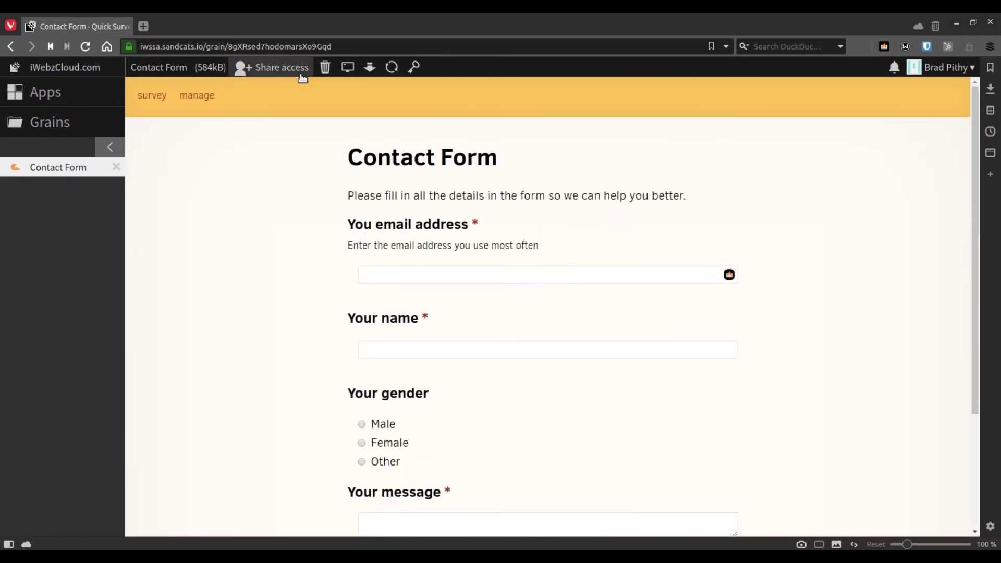
left_click(198, 94)
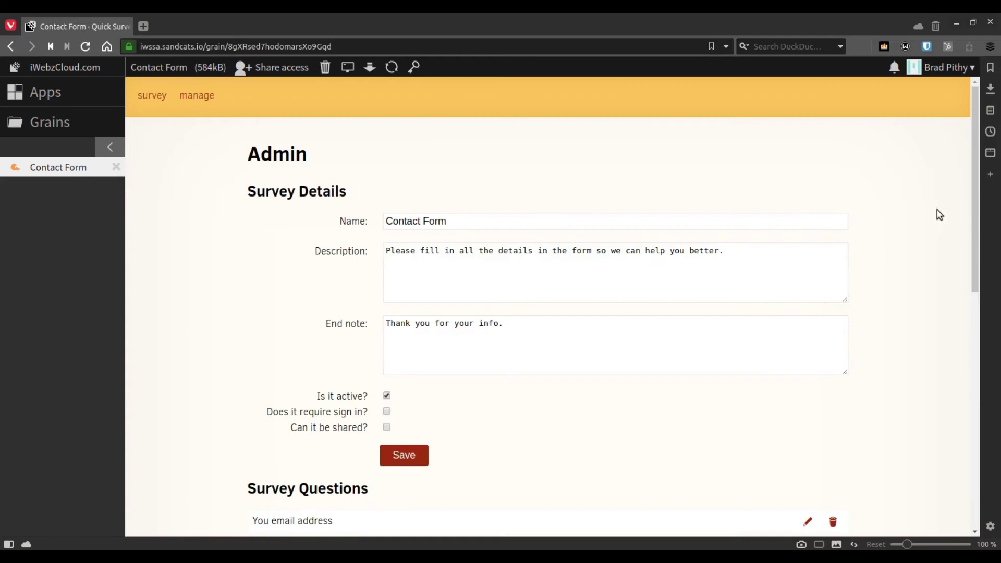
left_click_drag(976, 229, 974, 447)
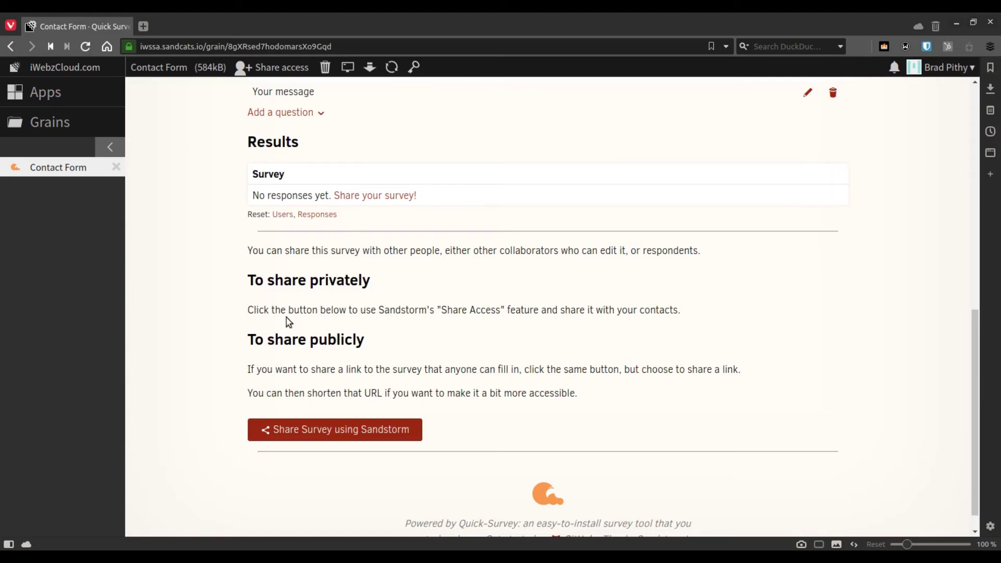
left_click(344, 434)
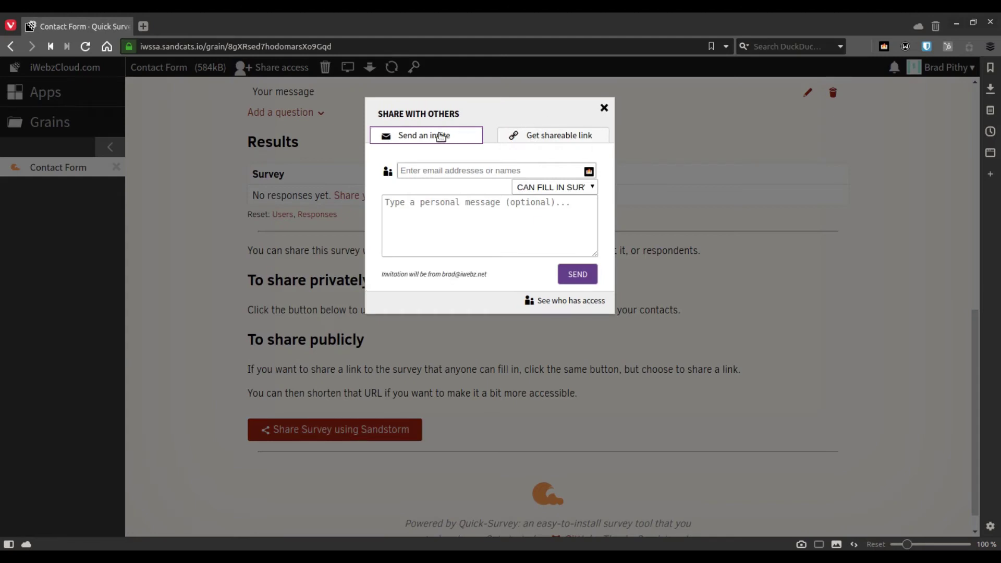
left_click(558, 136)
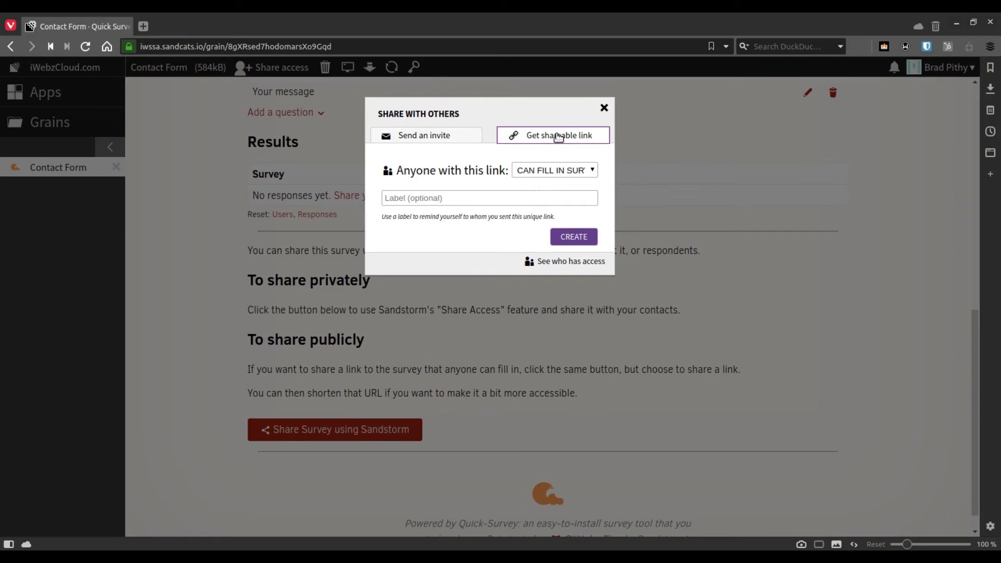
left_click(557, 174)
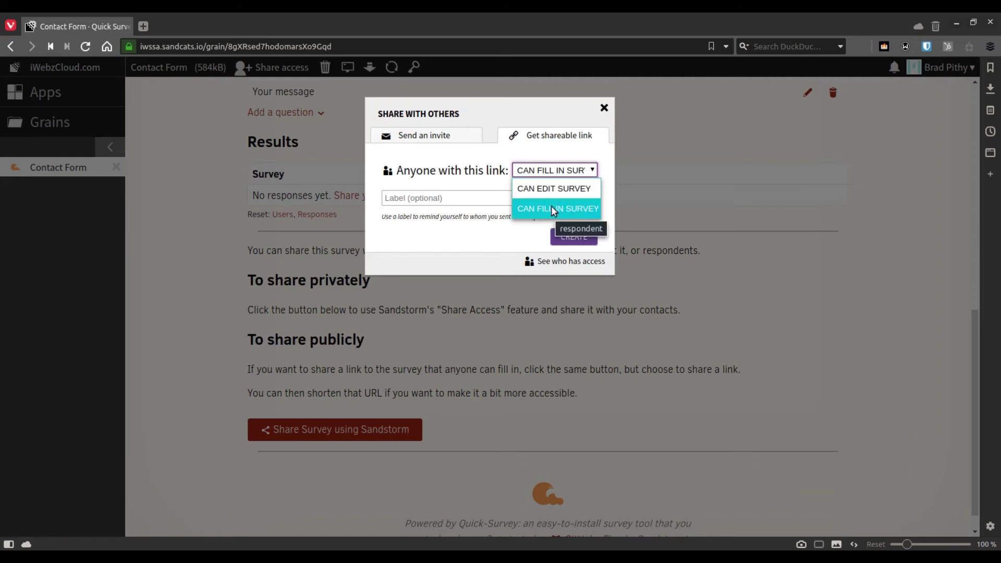
left_click(477, 166)
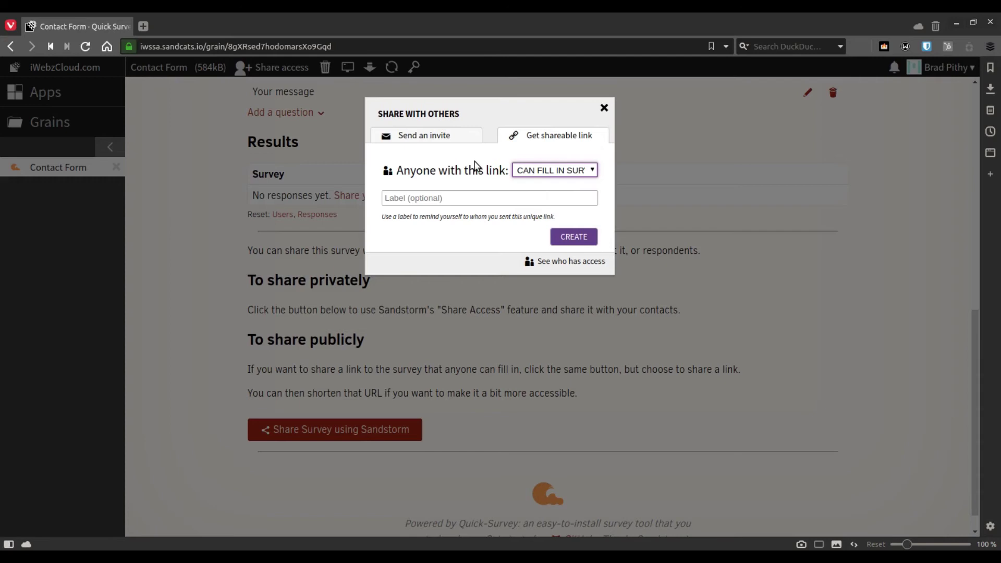
left_click(420, 138)
left_click(557, 187)
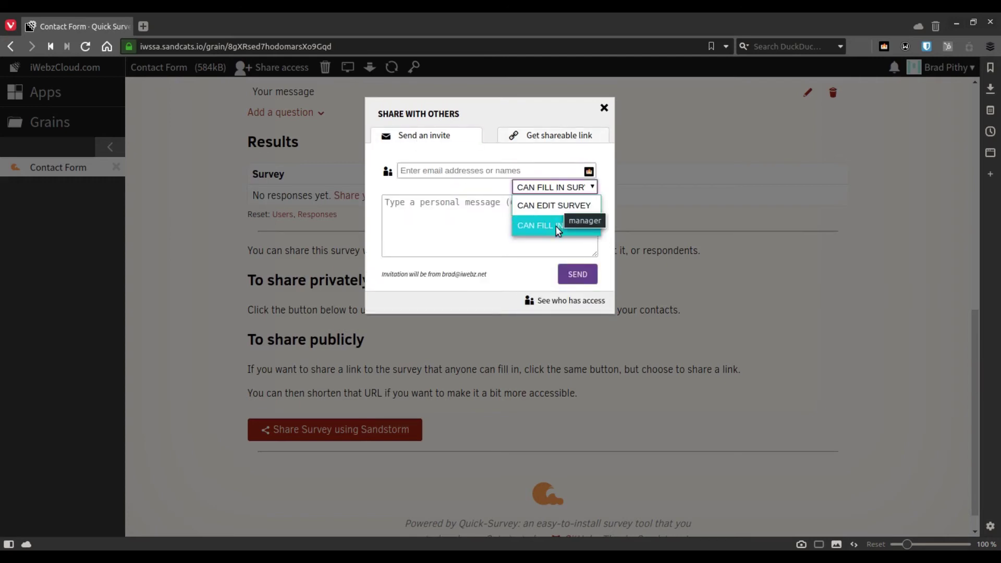
left_click(516, 153)
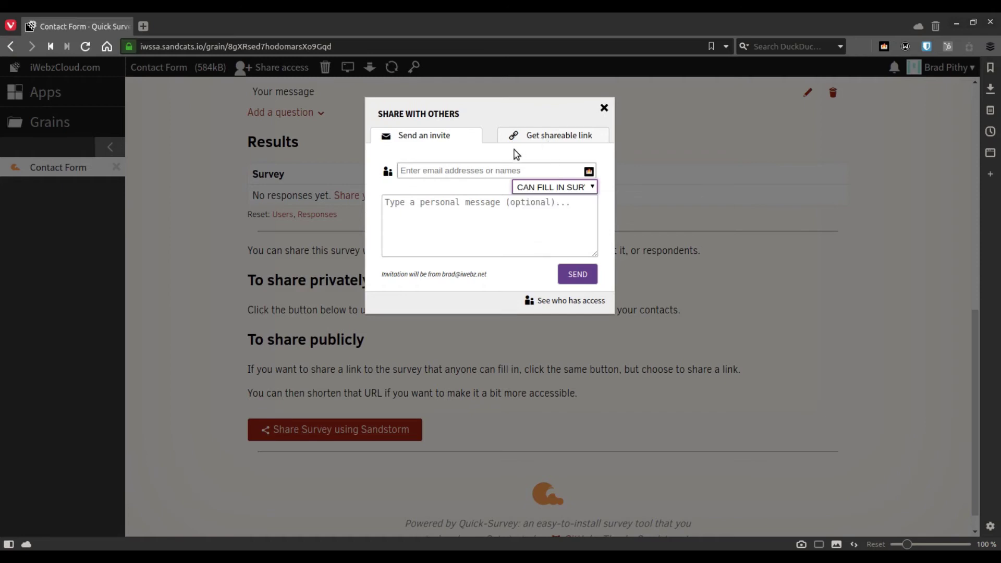
left_click(604, 108)
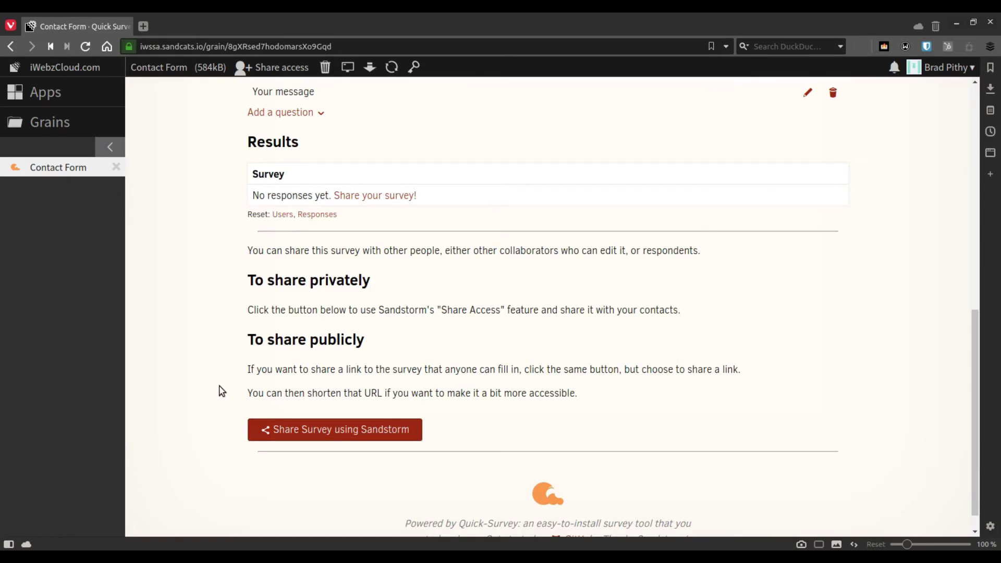
Create a fill-in-only Sandstorm shareable link for the survey labelled 'public contact form'
left_click(328, 430)
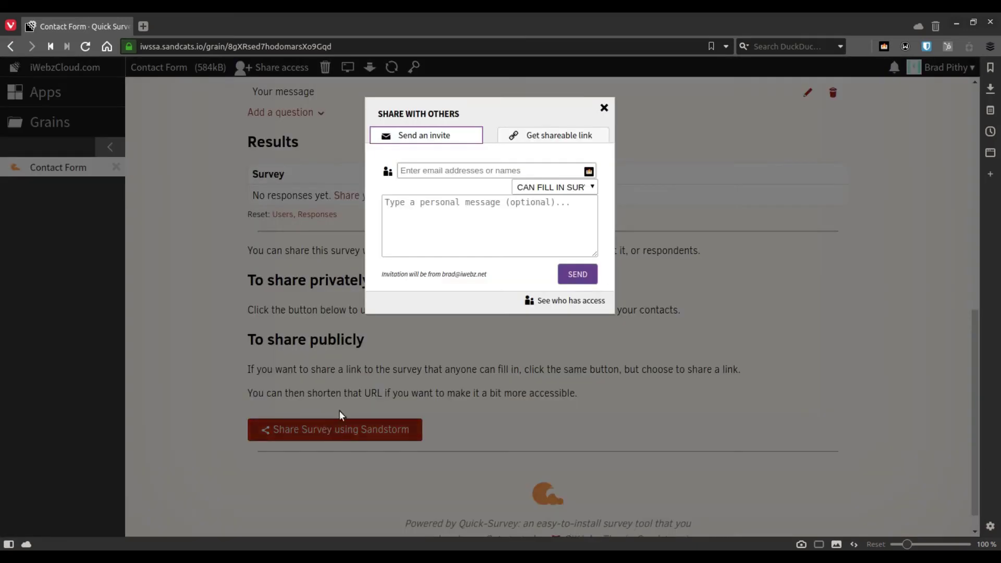
left_click(563, 136)
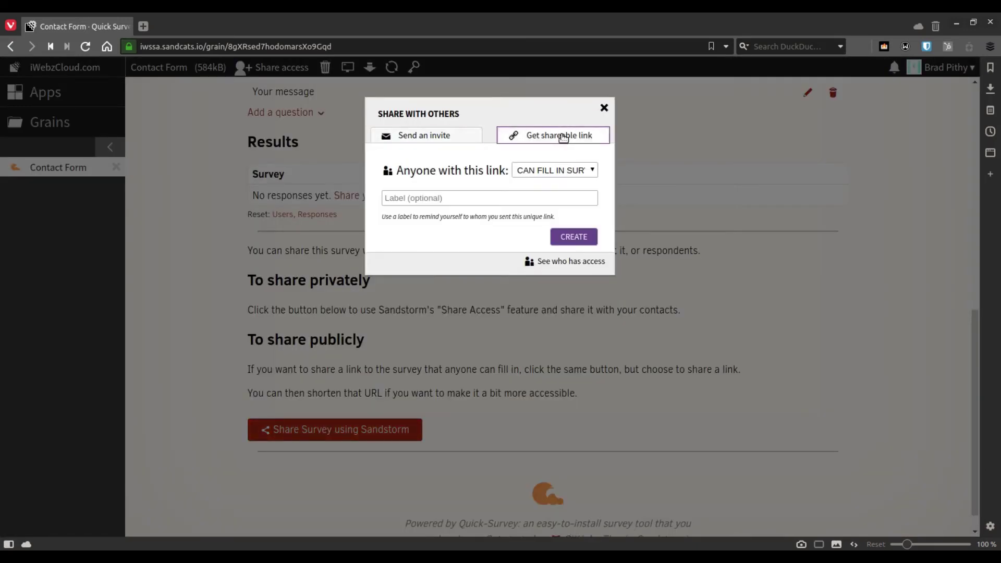
left_click(540, 171)
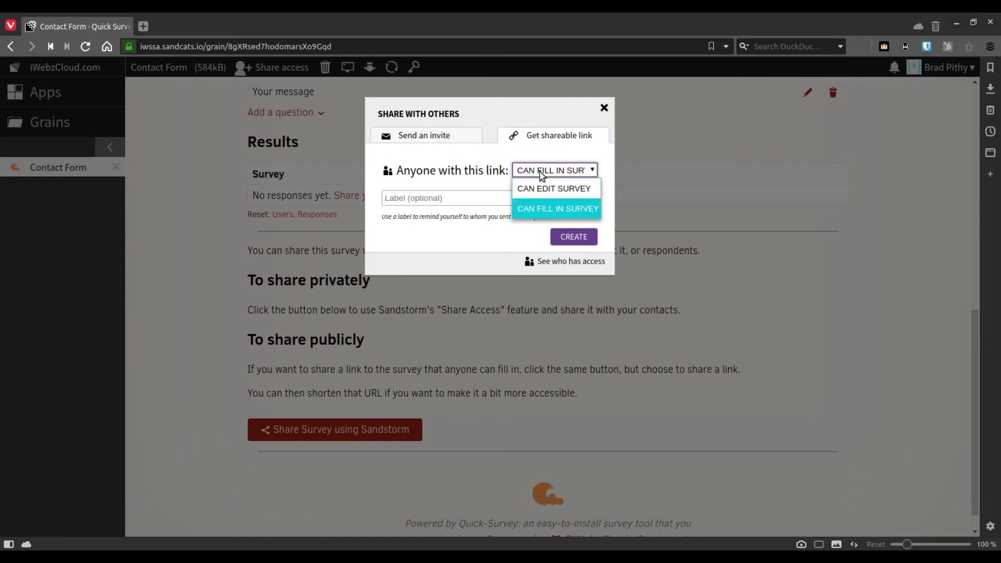
left_click(570, 212)
left_click(523, 198)
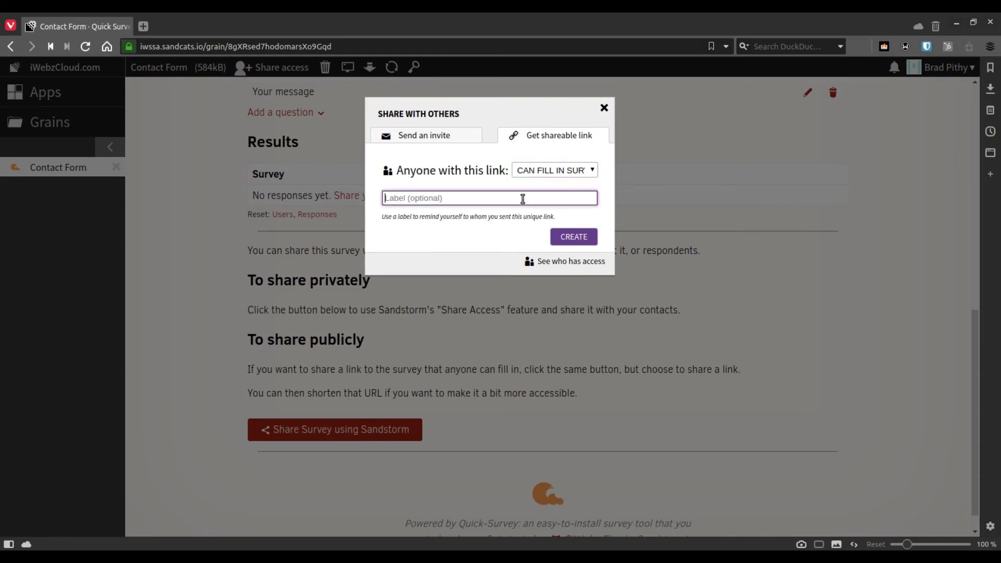
type("public contact form")
left_click(568, 238)
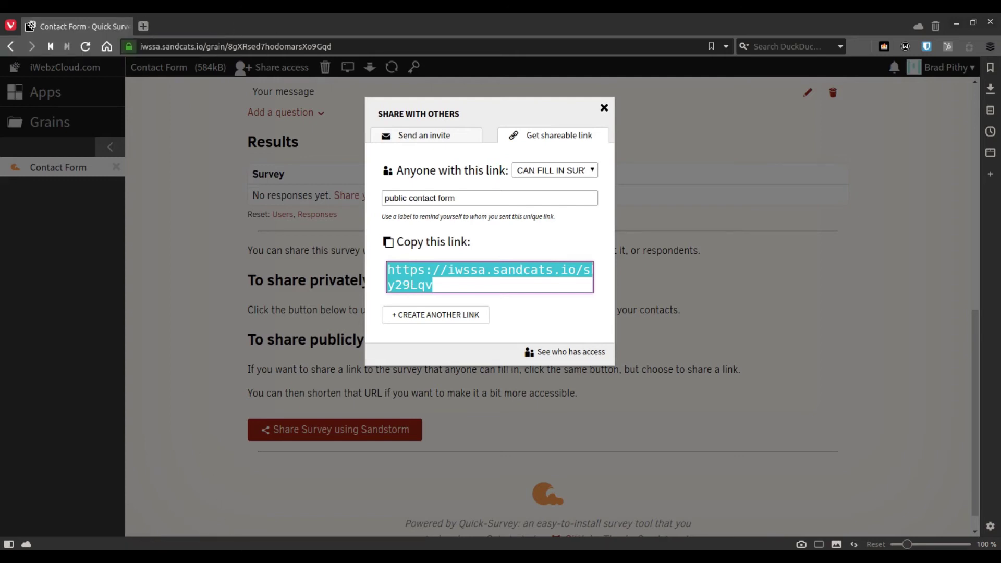
Load the shared survey link in a new Firefox tab, then minimize Firefox
left_click(277, 557)
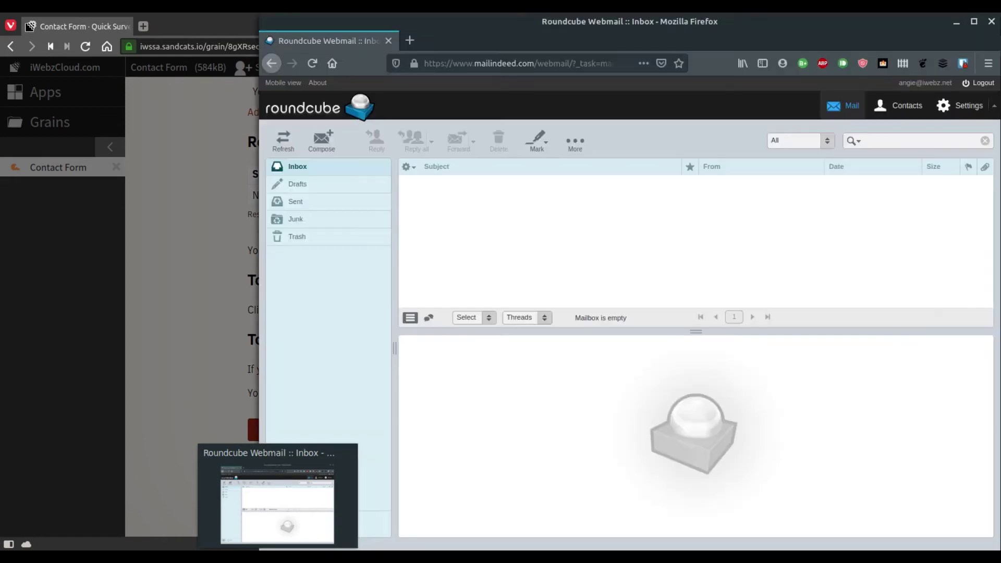
left_click(412, 40)
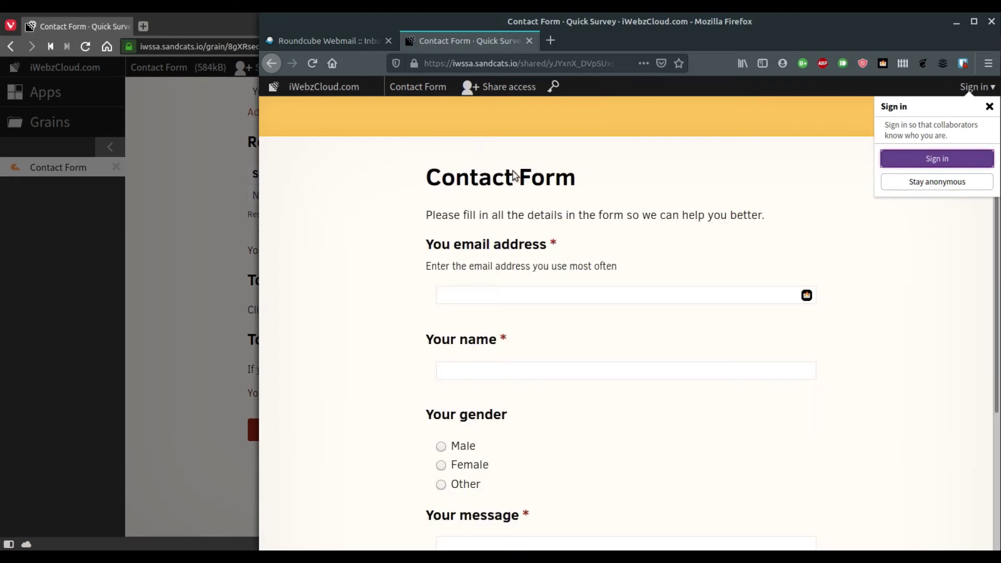
left_click(212, 388)
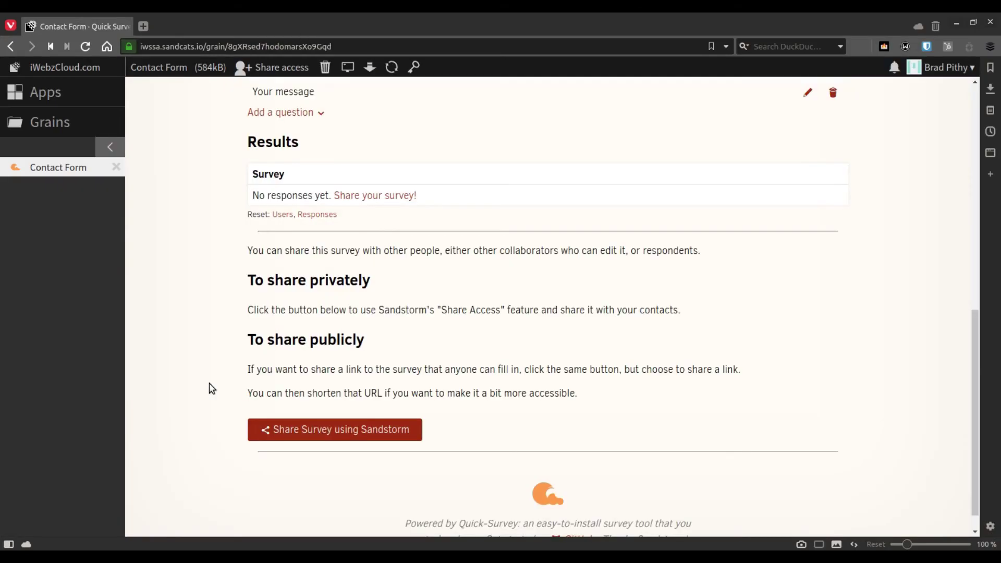
Email a contact a fill-in invite with the message 'Please send me your details'
left_click(338, 433)
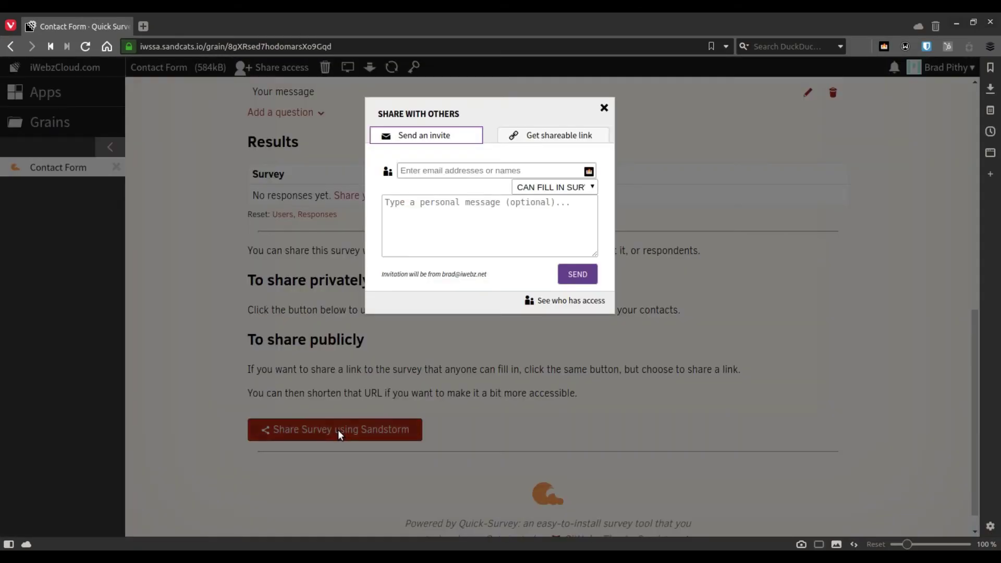
left_click(497, 171)
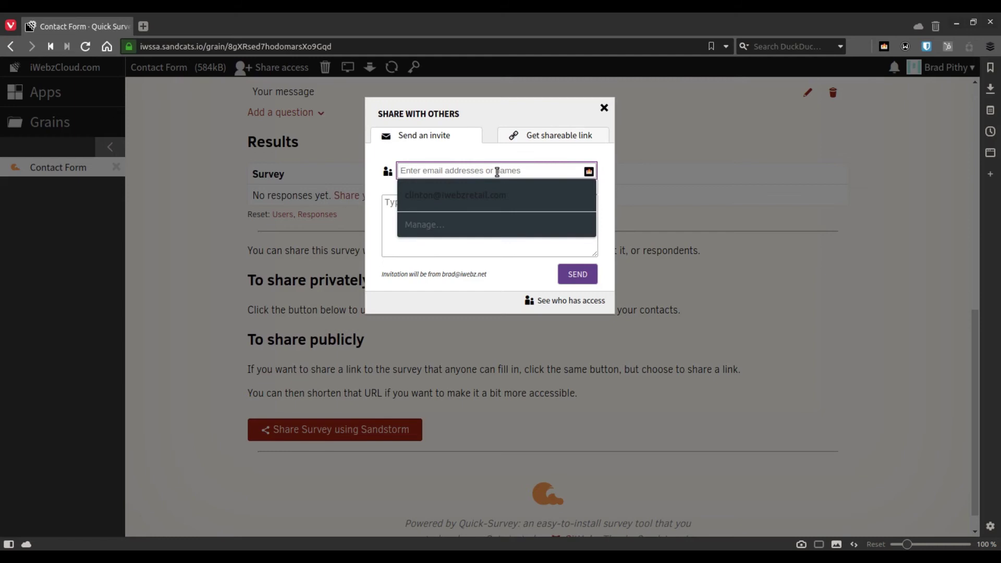
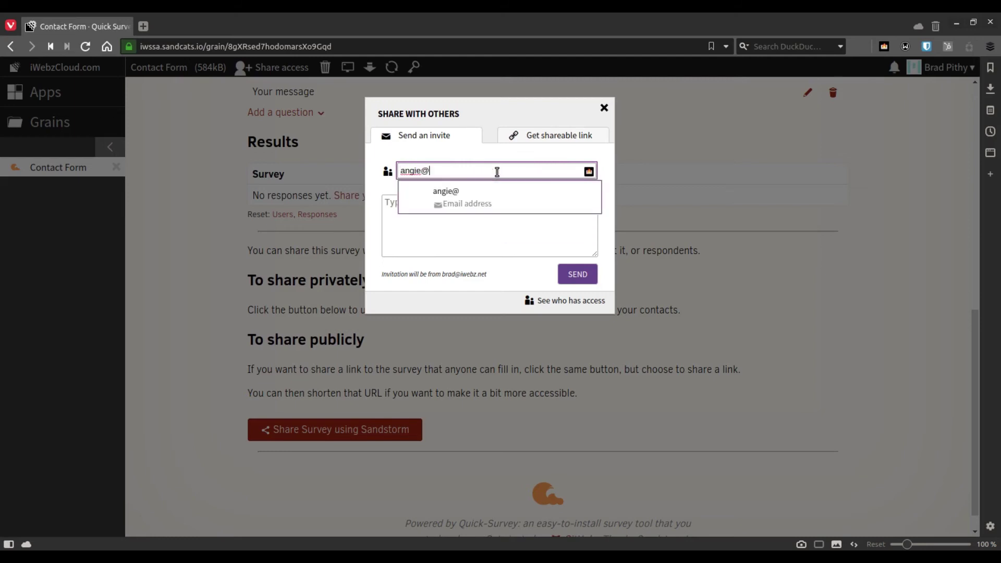
left_click(475, 204)
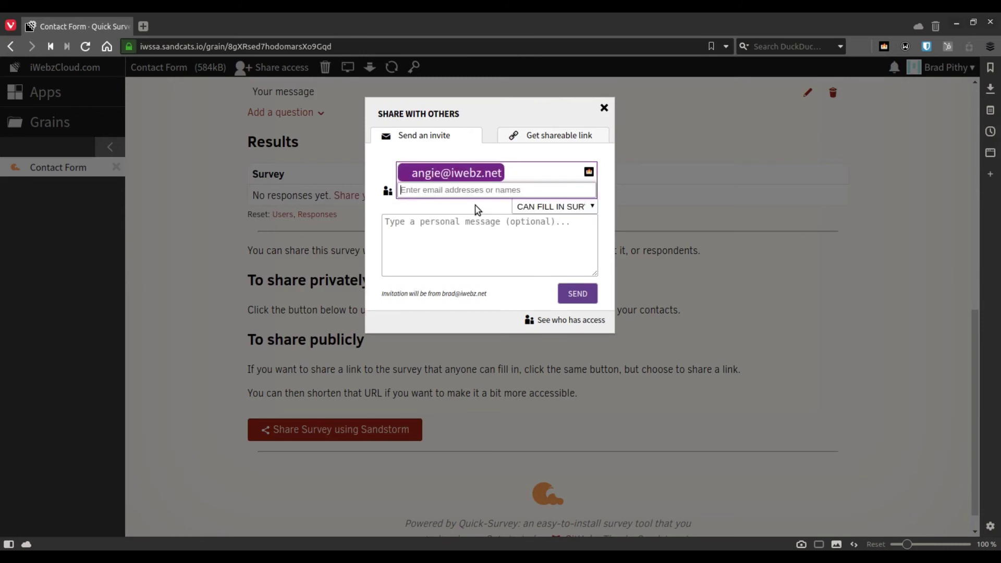
left_click(462, 243)
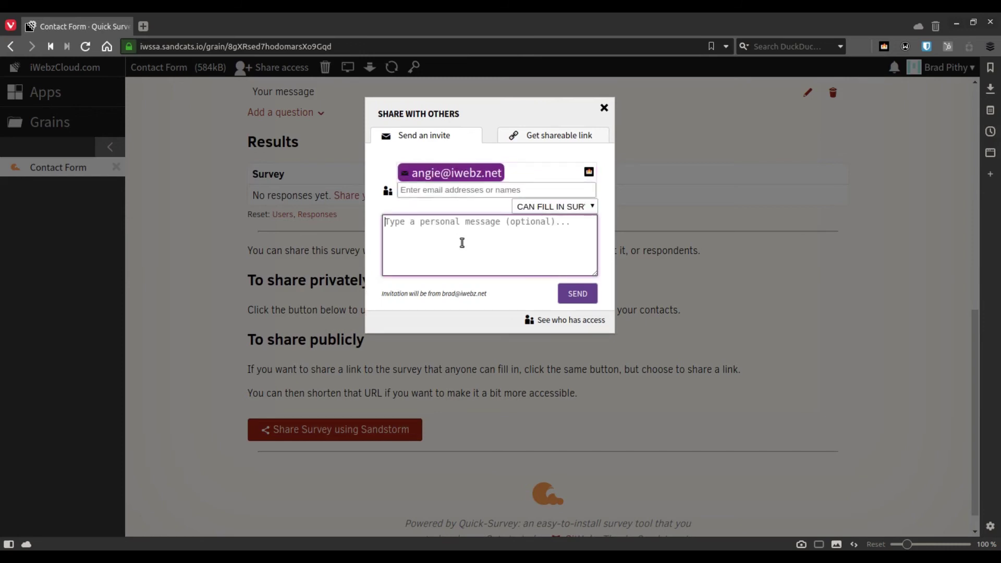
type("Please ")
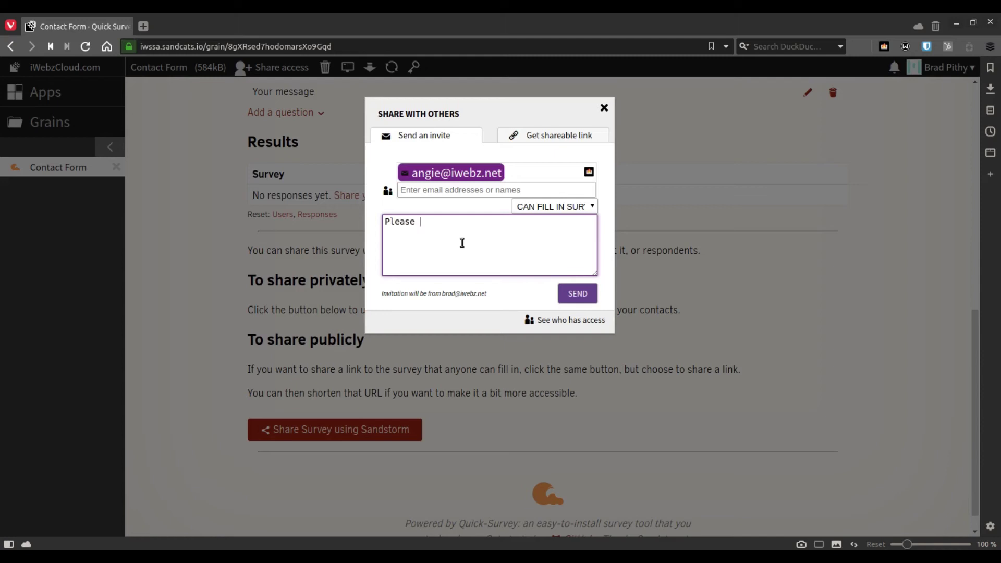
type("send me your details")
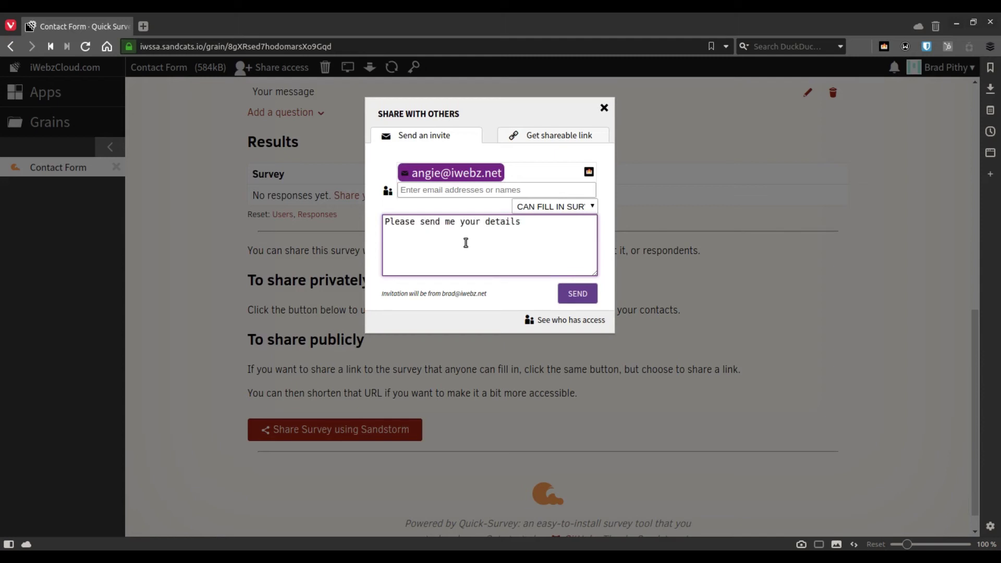
left_click(578, 294)
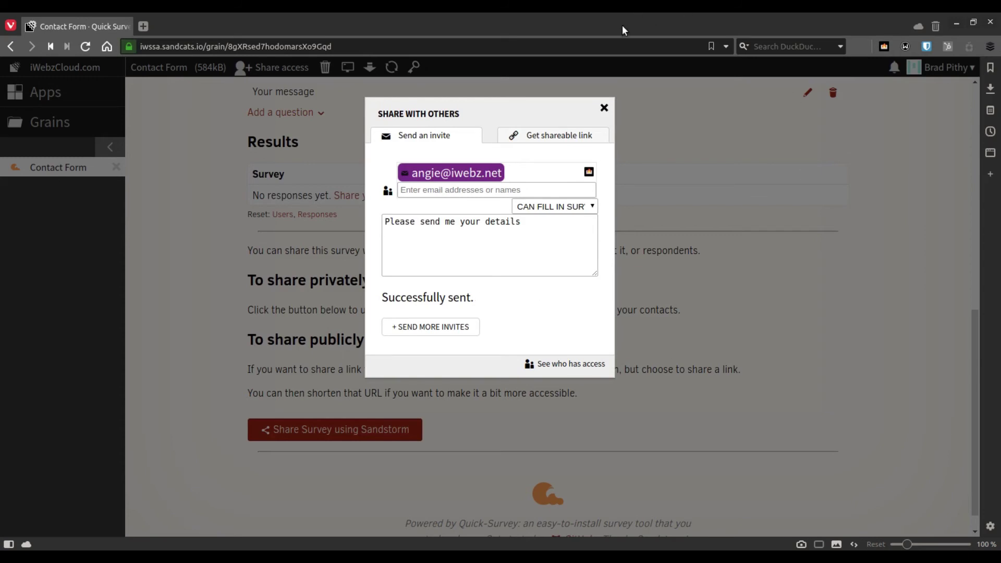
left_click(605, 108)
Find the survey invitation in the Roundcube inbox, open it and load its images
double_click(658, 20)
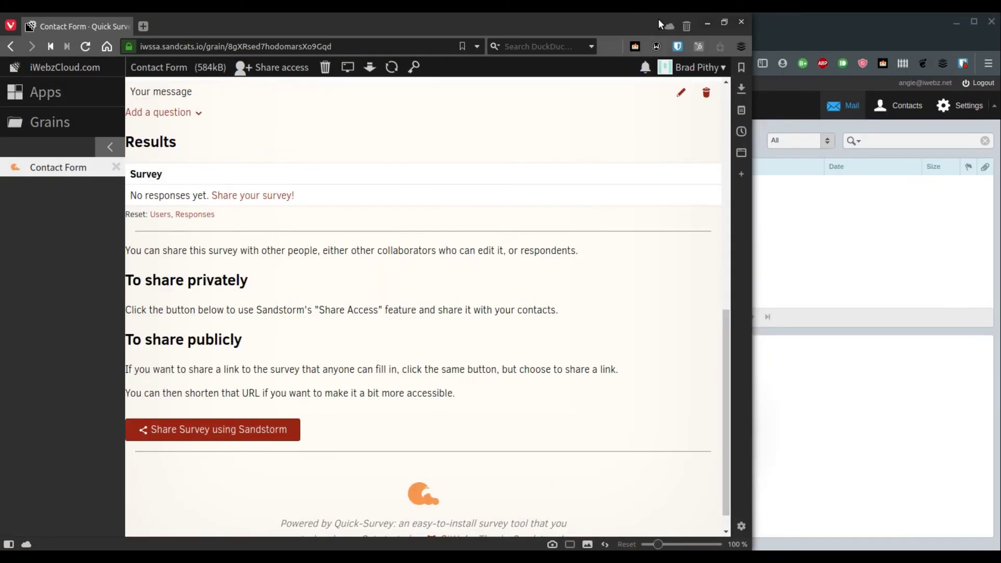
left_click(859, 28)
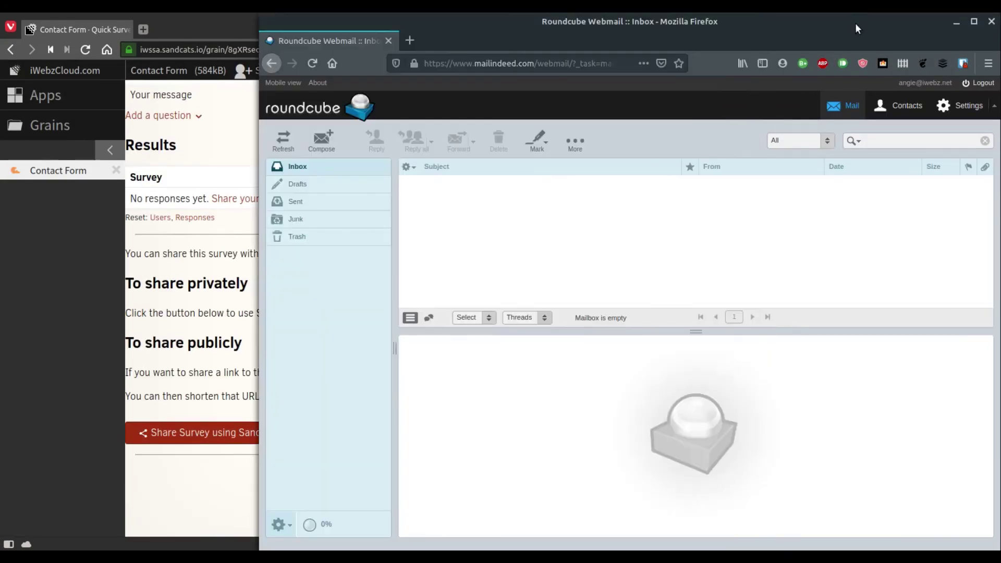
left_click(285, 140)
left_click(286, 140)
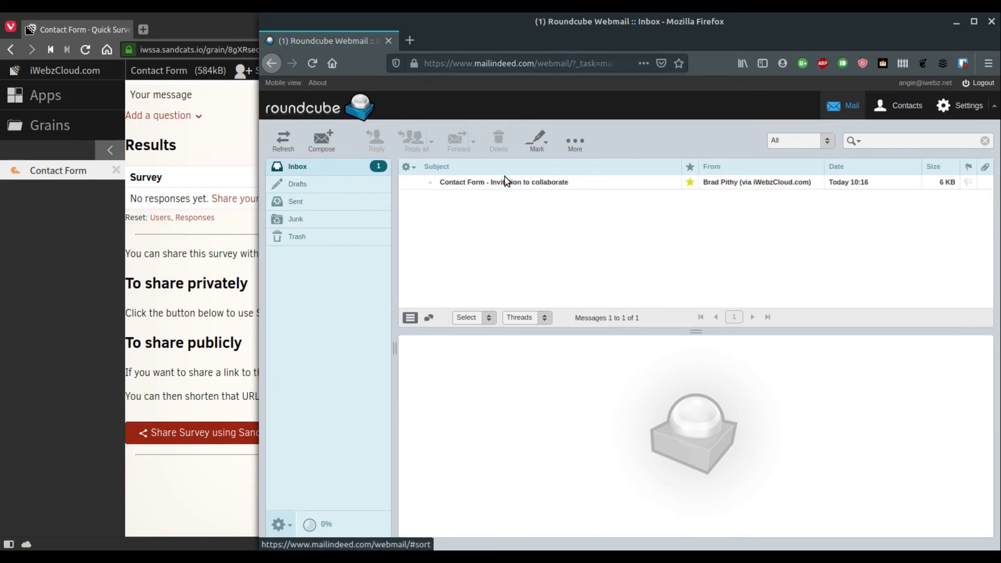
left_click(507, 186)
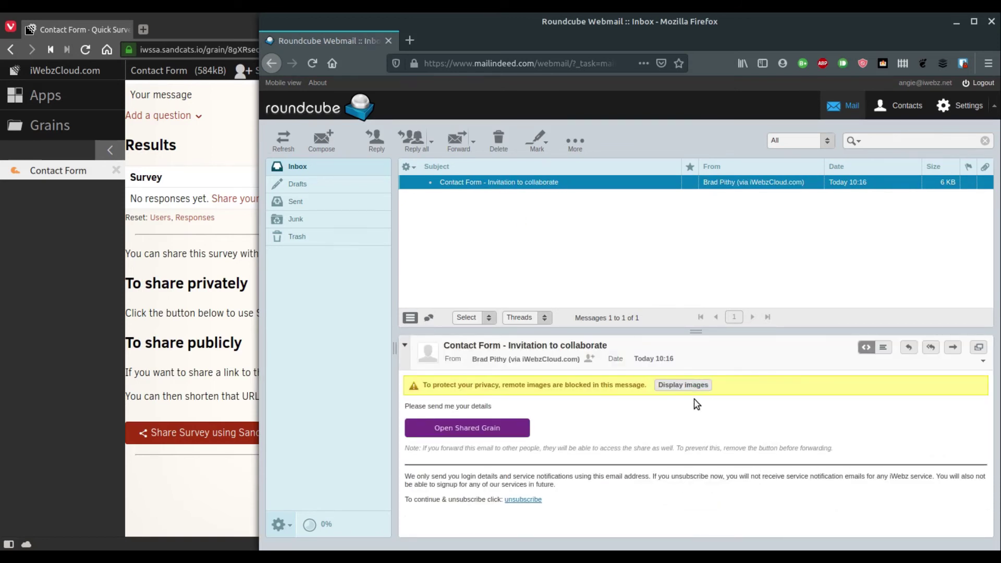
left_click(686, 385)
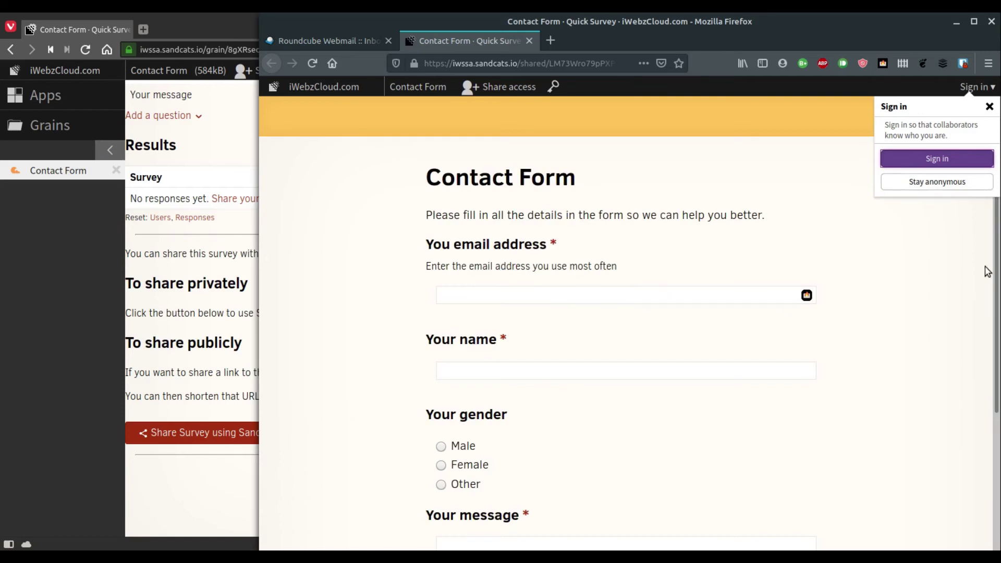
Answer anonymously, entering the contact's e-mail address and name
left_click(937, 181)
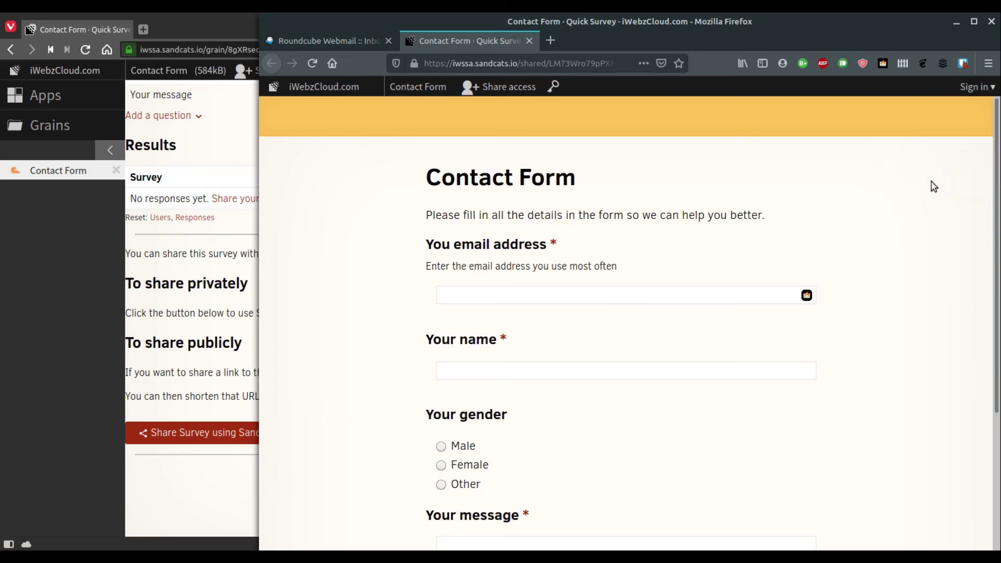
left_click(505, 295)
key("Tab")
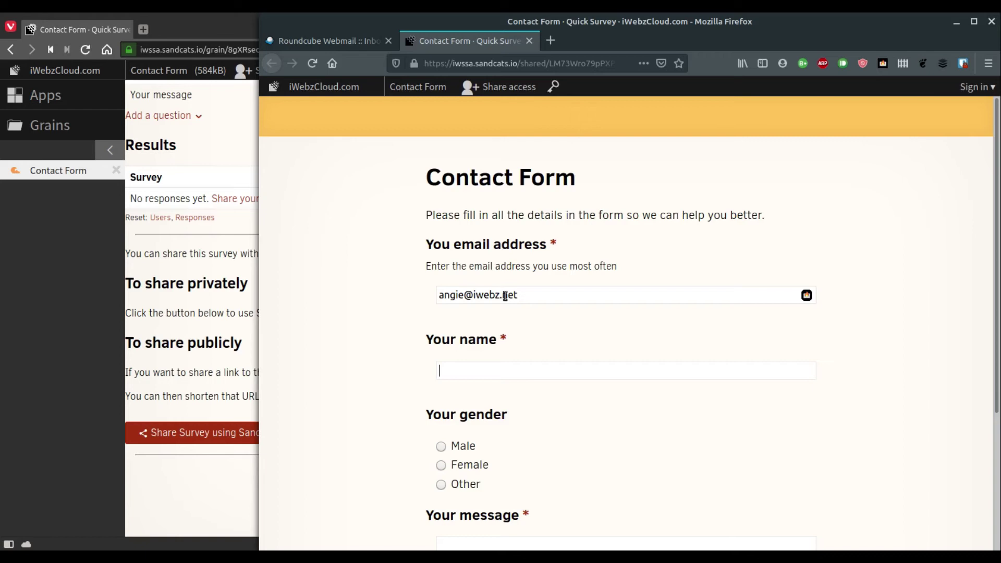
type("Angie J.")
Choose Female, write a short greeting to Brad, and submit the response
left_click(452, 466)
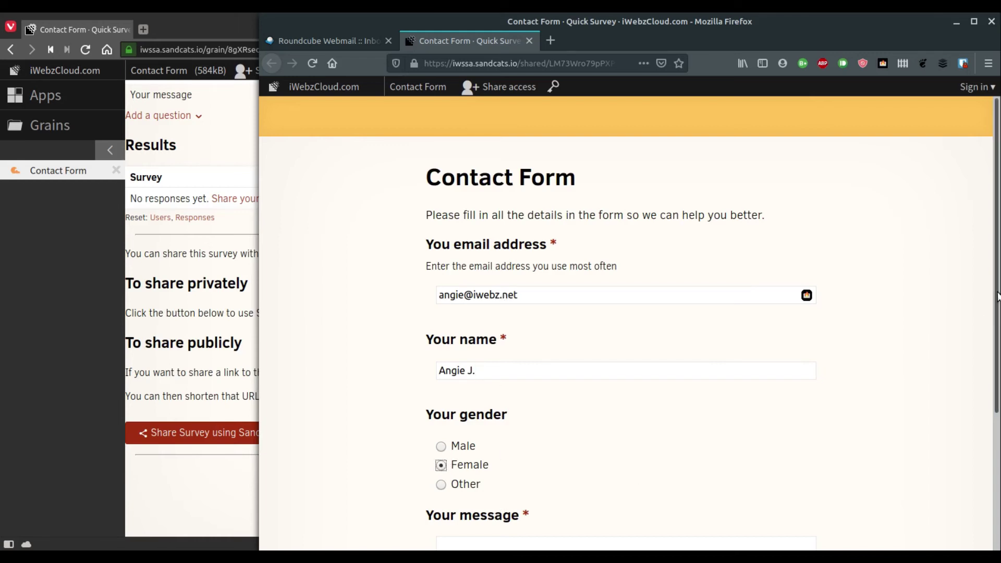
left_click_drag(996, 308, 994, 440)
left_click(523, 374)
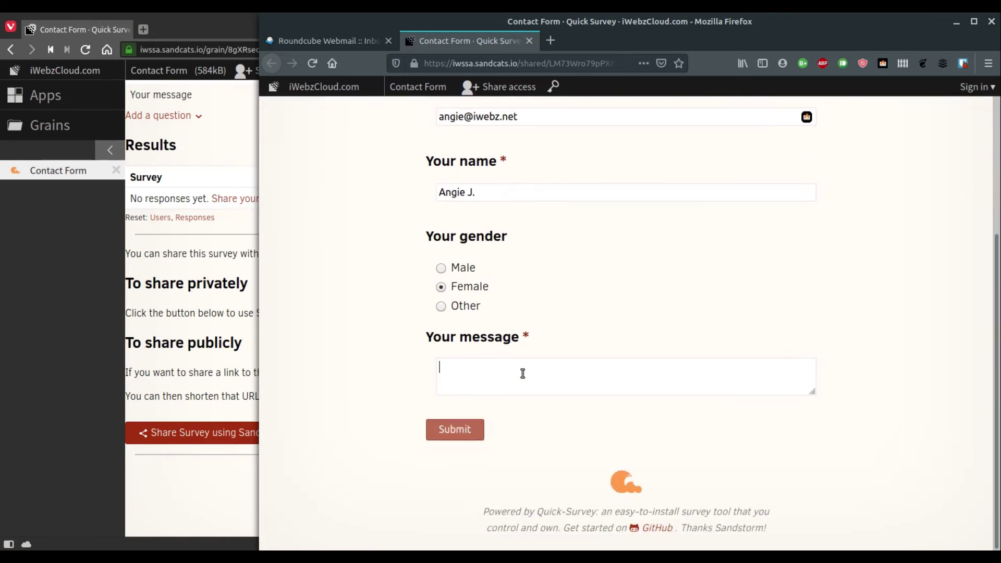
type("Hey brad")
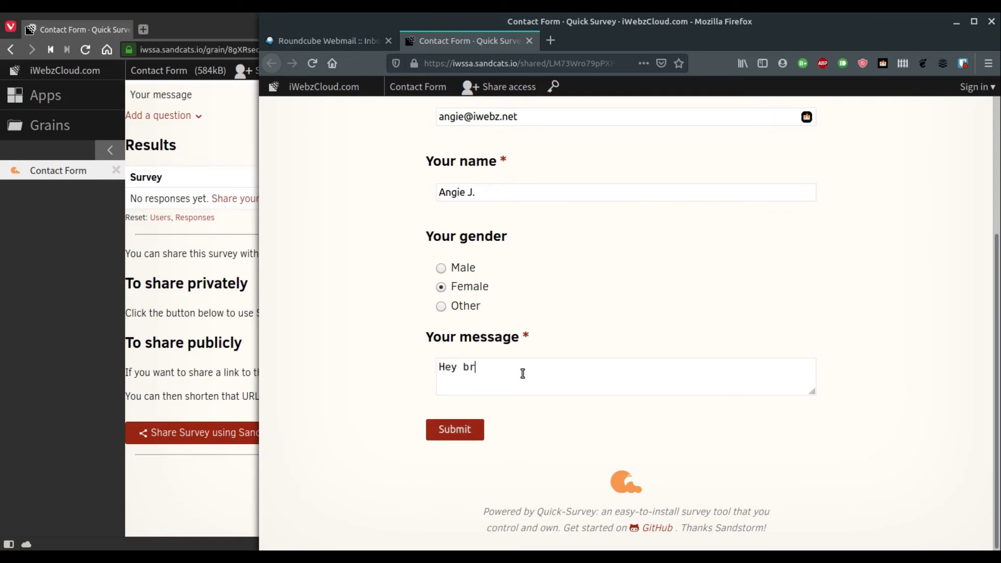
key("BackSpace")
key("BackSpace")
key("BackSpace")
key("BackSpace")
type("Brad!")
left_click(452, 431)
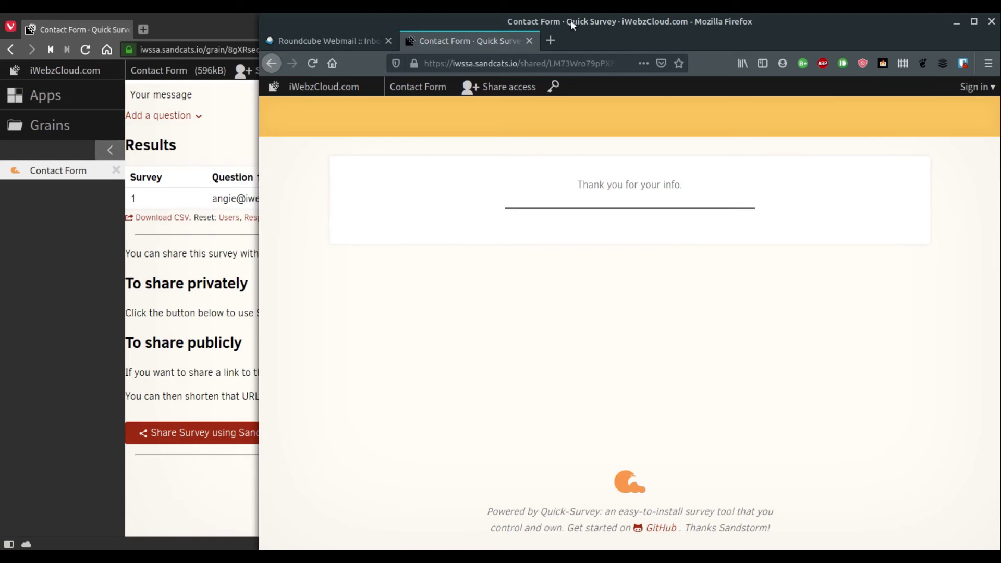
Export the survey results as responses.csv into the Downloads folder
left_click(202, 24)
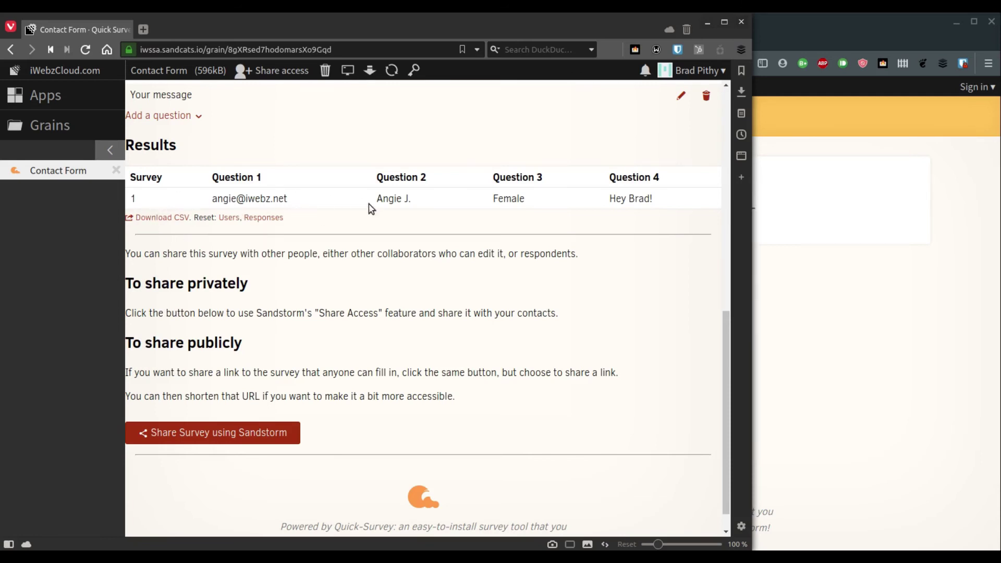
left_click(164, 218)
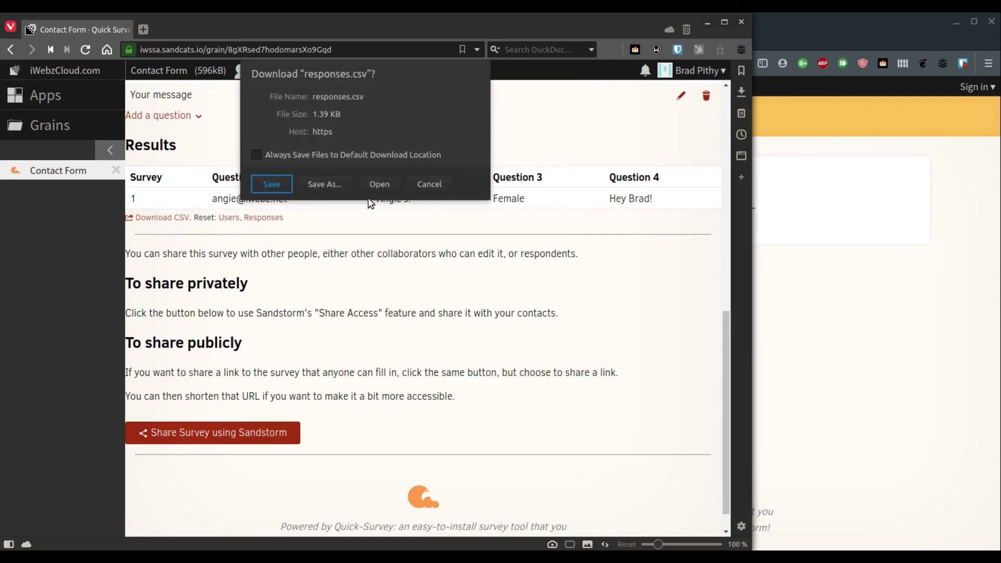
left_click(322, 185)
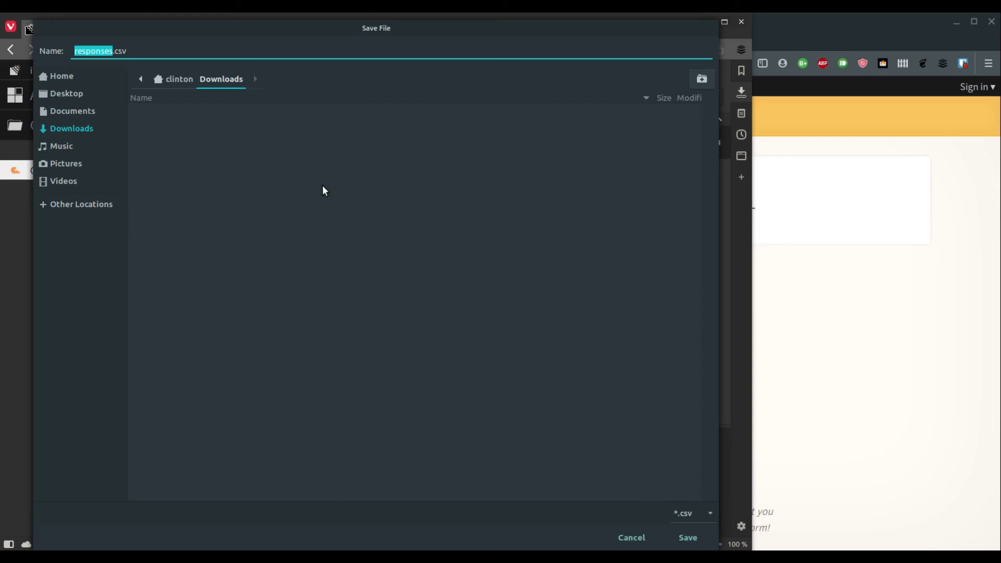
left_click(692, 536)
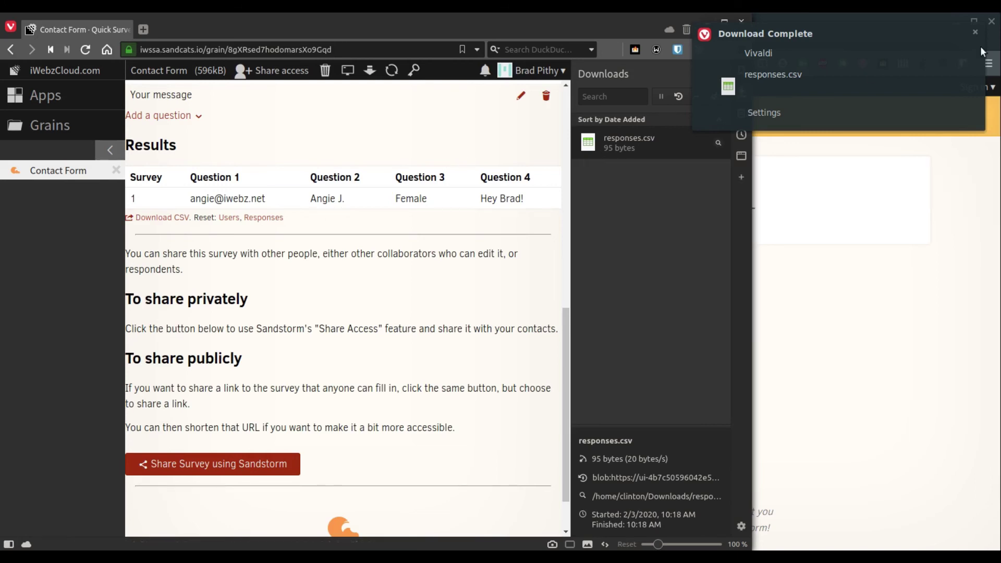
left_click(975, 33)
left_click(742, 93)
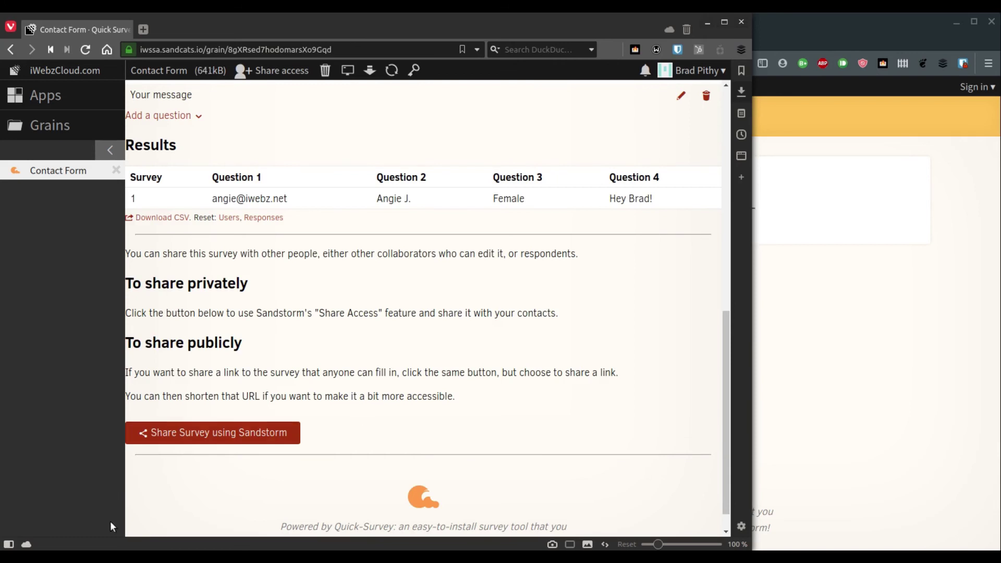
Open responses.csv from the Downloads folder in Nemo
mouse_move(133, 556)
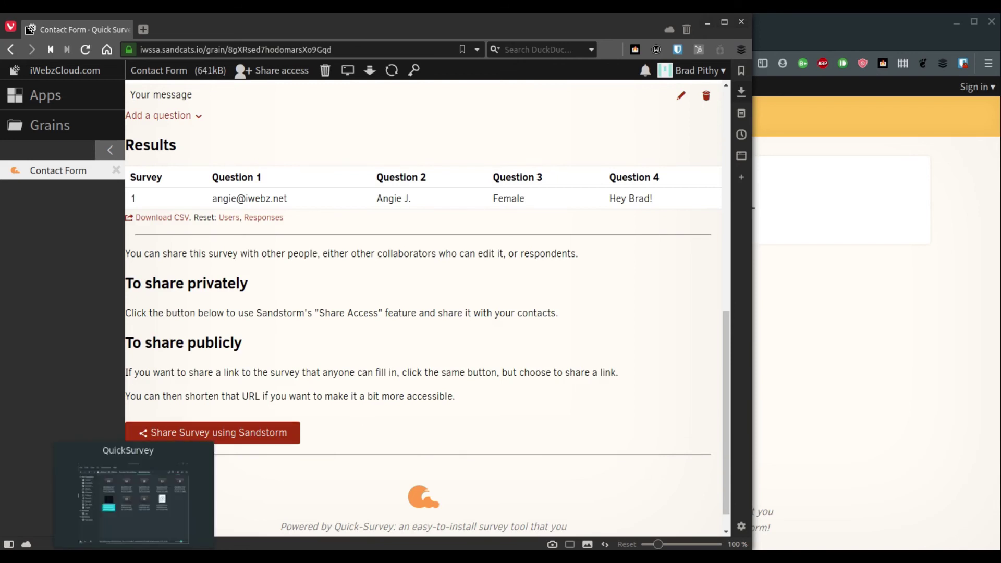
left_click(132, 556)
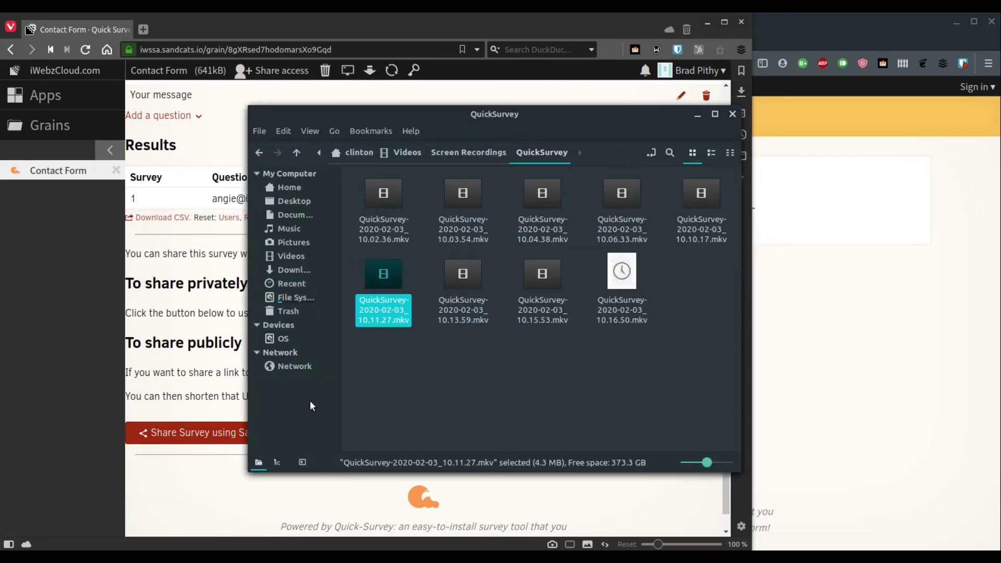
left_click(302, 270)
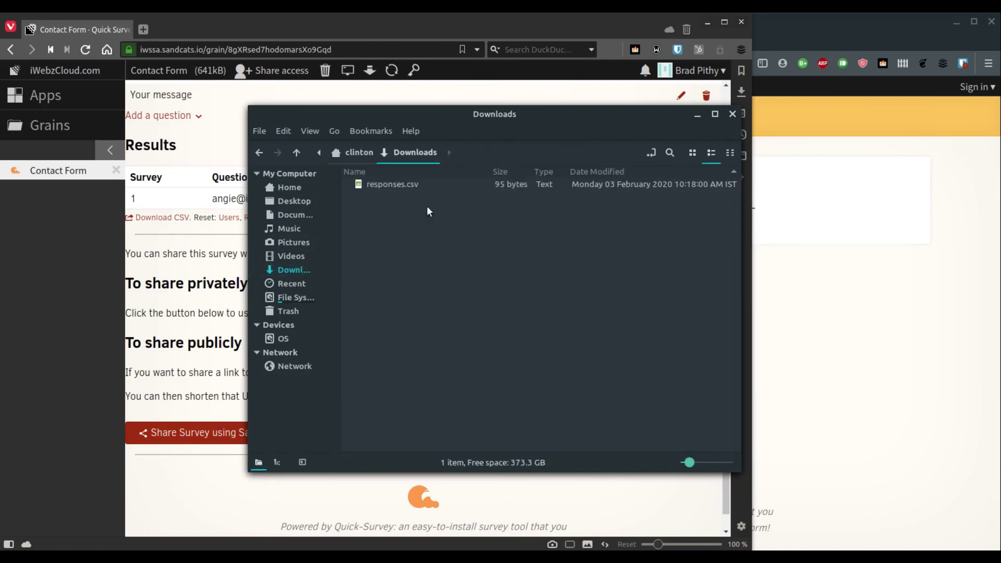
double_click(382, 184)
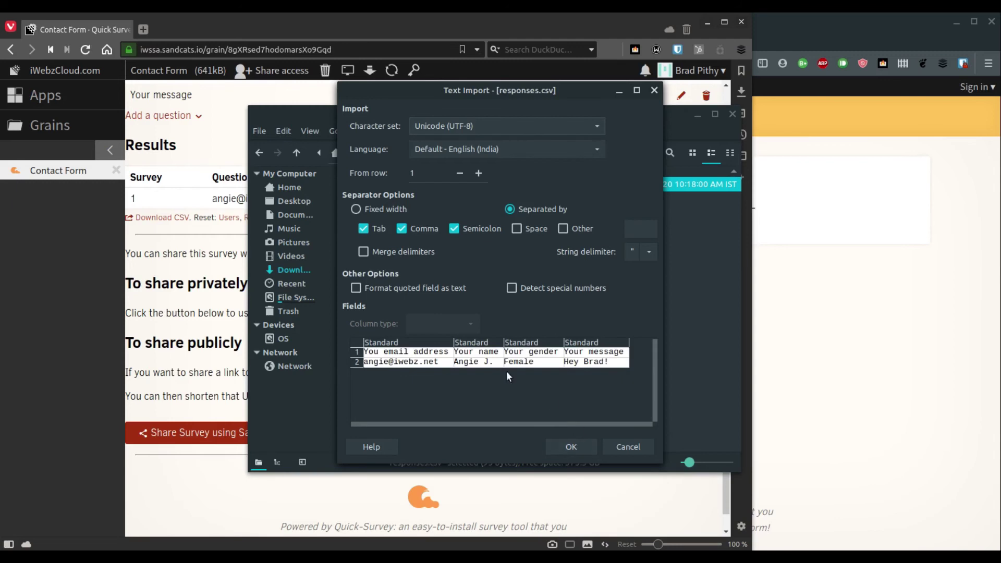
Import responses.csv with default settings, review the four columns, then close Calc
left_click(567, 450)
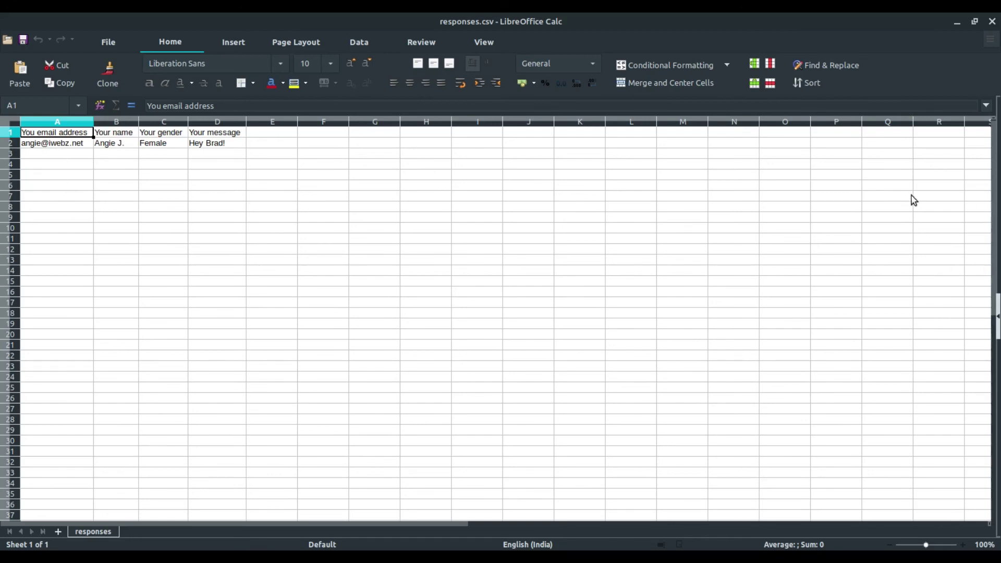
left_click(992, 21)
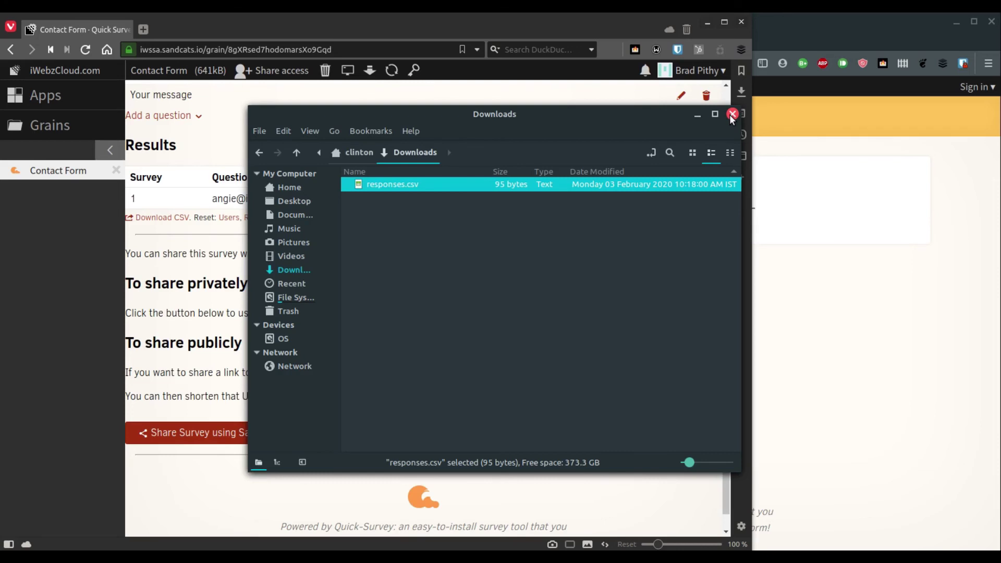
Close the file manager and maximize the survey browser window
left_click(731, 115)
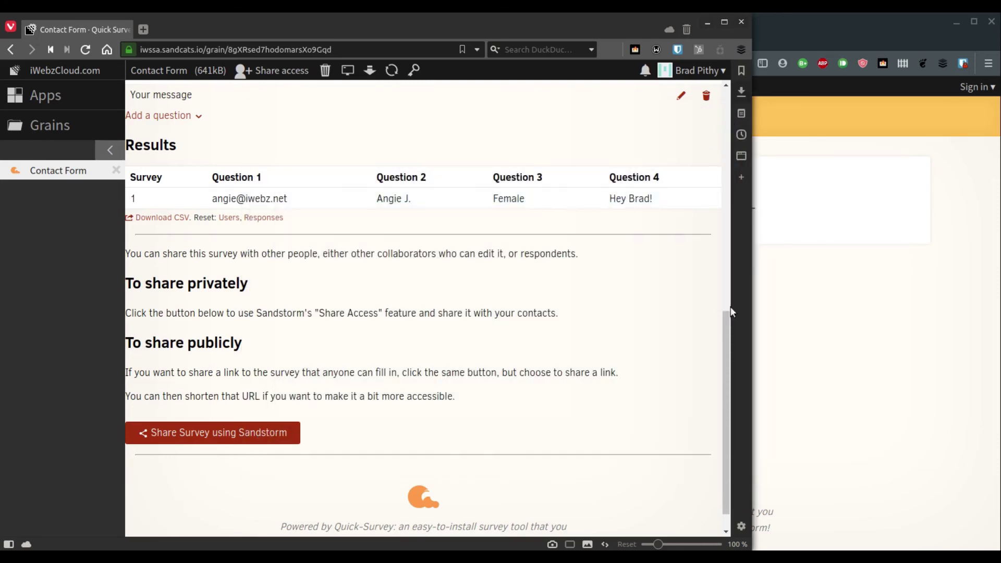
double_click(596, 21)
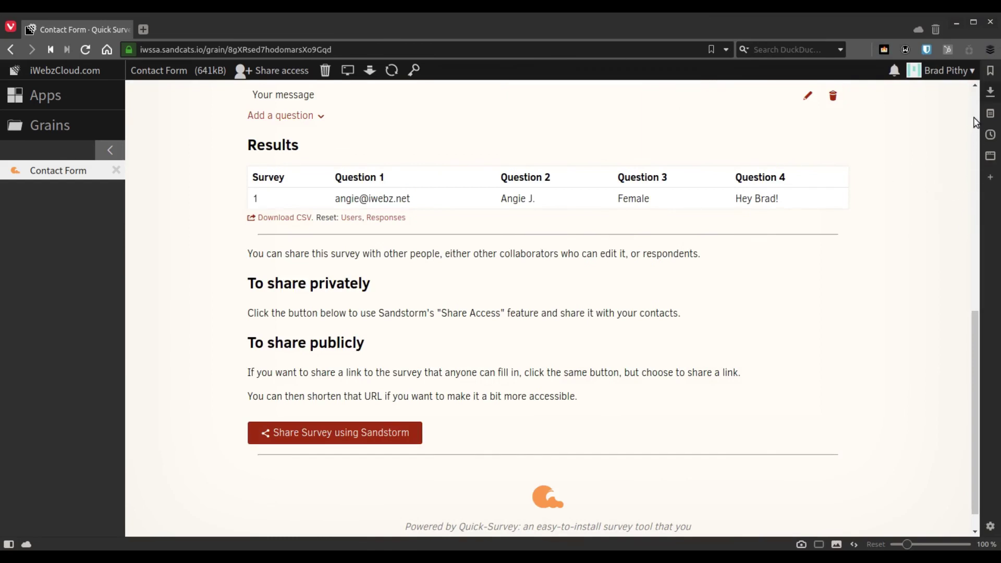
left_click(975, 122)
left_click(975, 121)
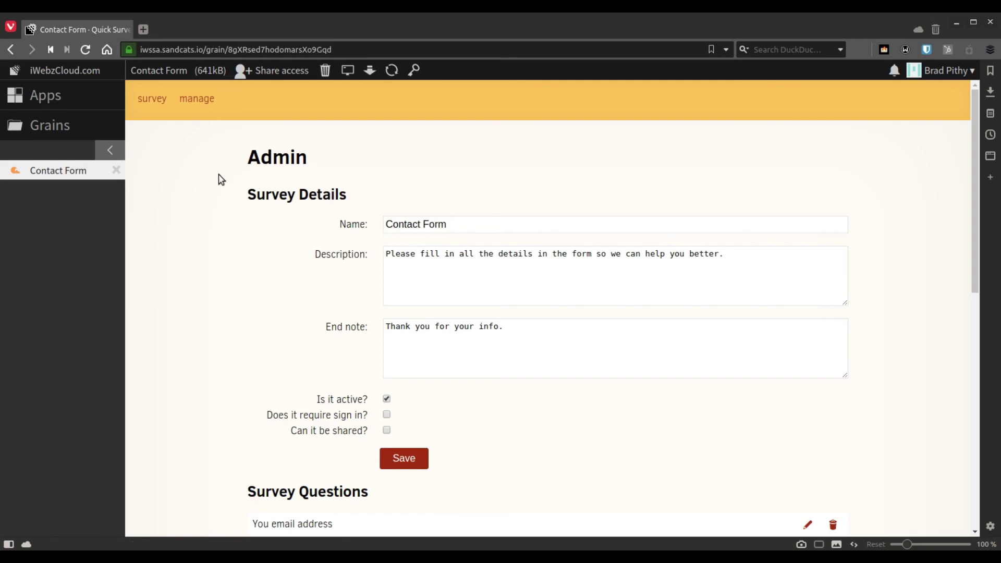
Download the grain backup, allowing it and saving Contact Form.zip to Downloads
left_click(369, 74)
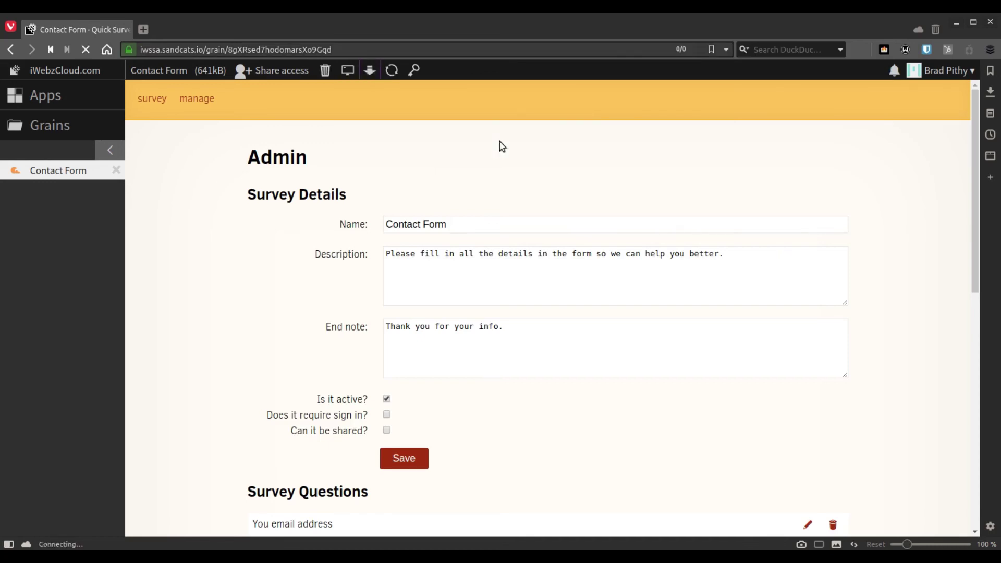
left_click(440, 186)
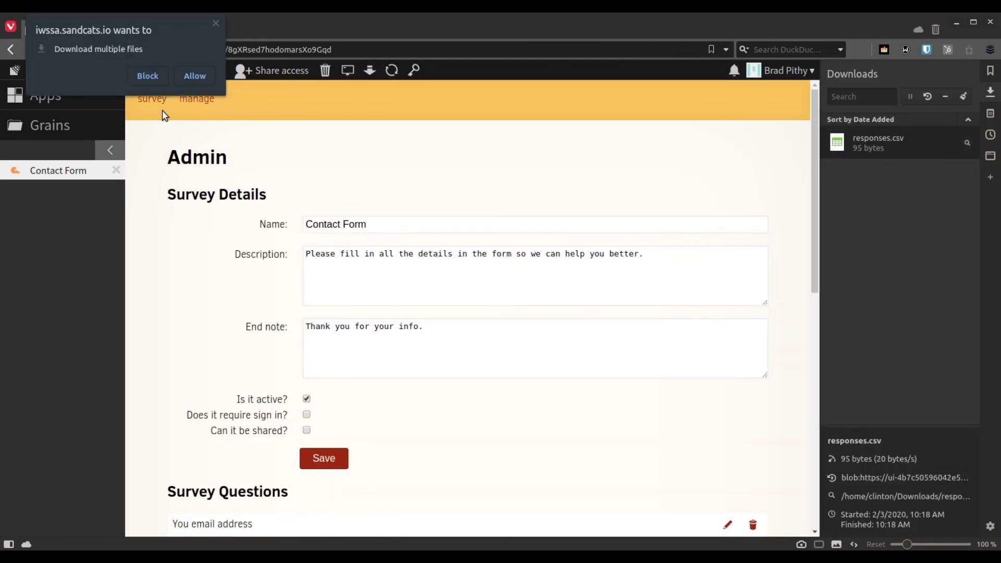
left_click(191, 80)
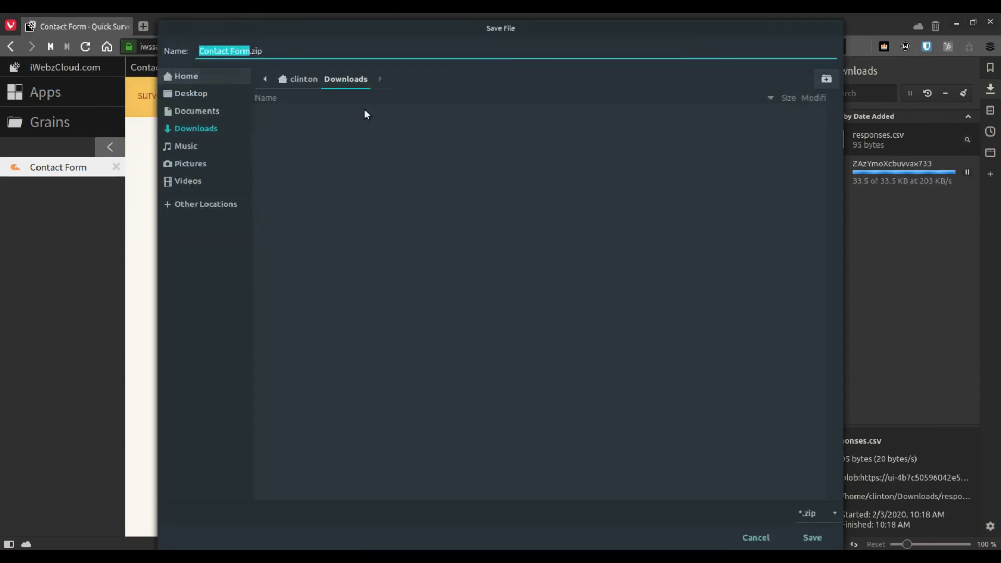
left_click(812, 538)
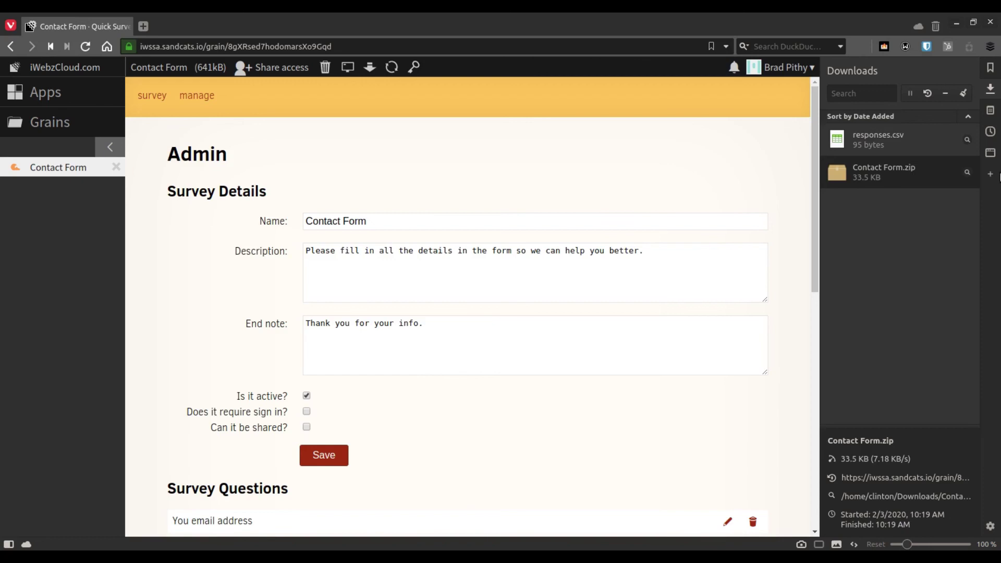
left_click(991, 89)
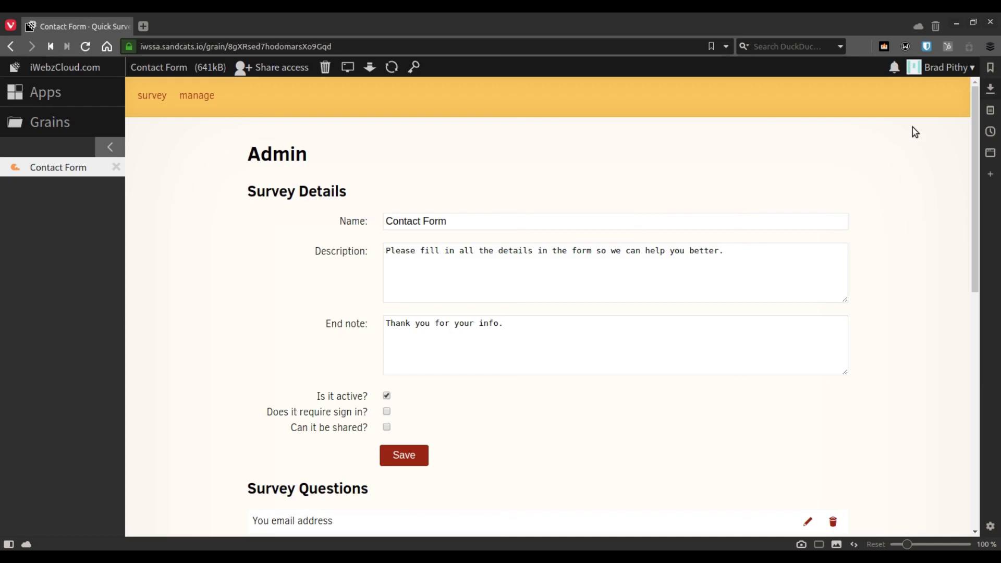
Close the grain and move Contact Form to the trash
left_click(117, 167)
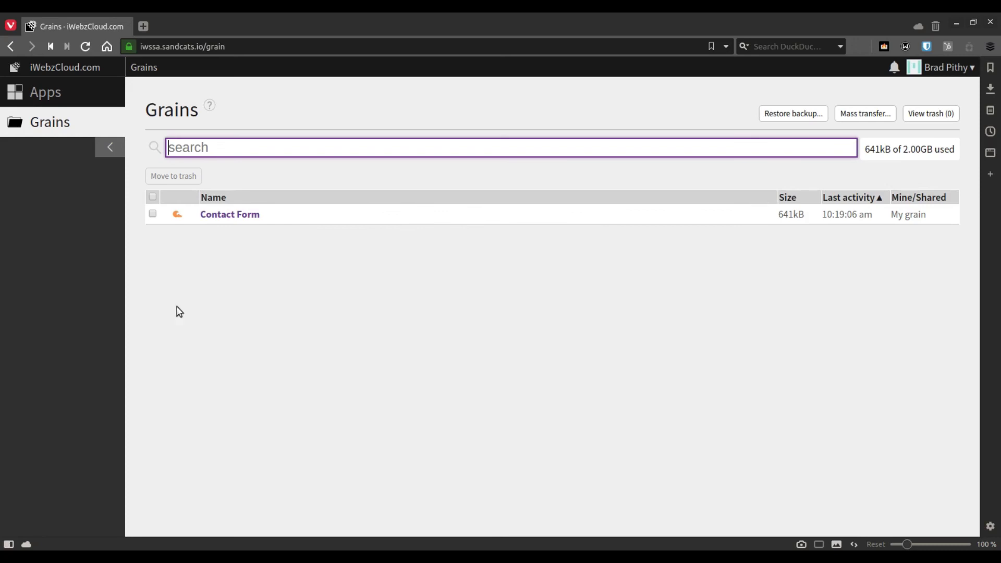
left_click(152, 214)
left_click(179, 177)
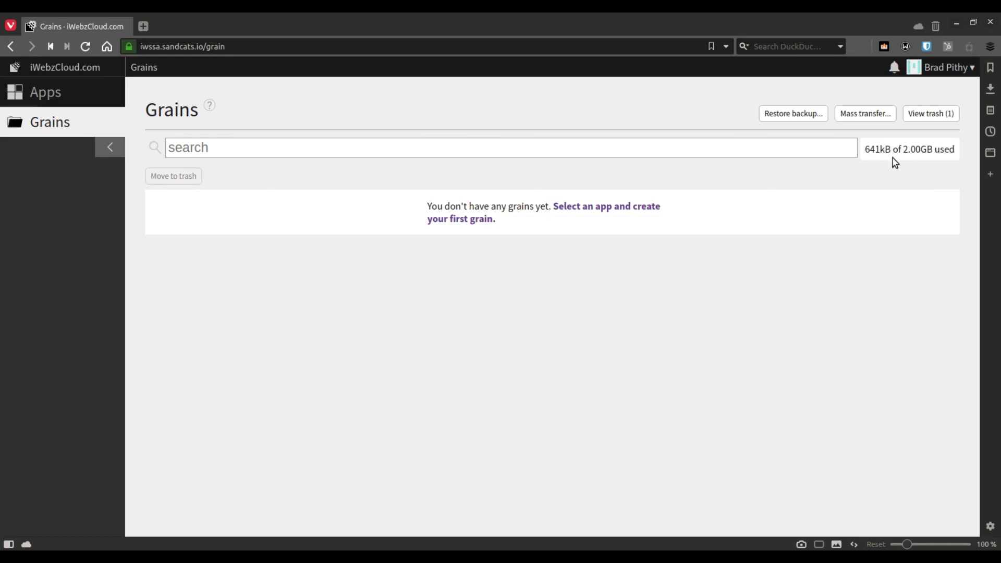
Permanently delete the Contact Form grain from the trash
left_click(927, 115)
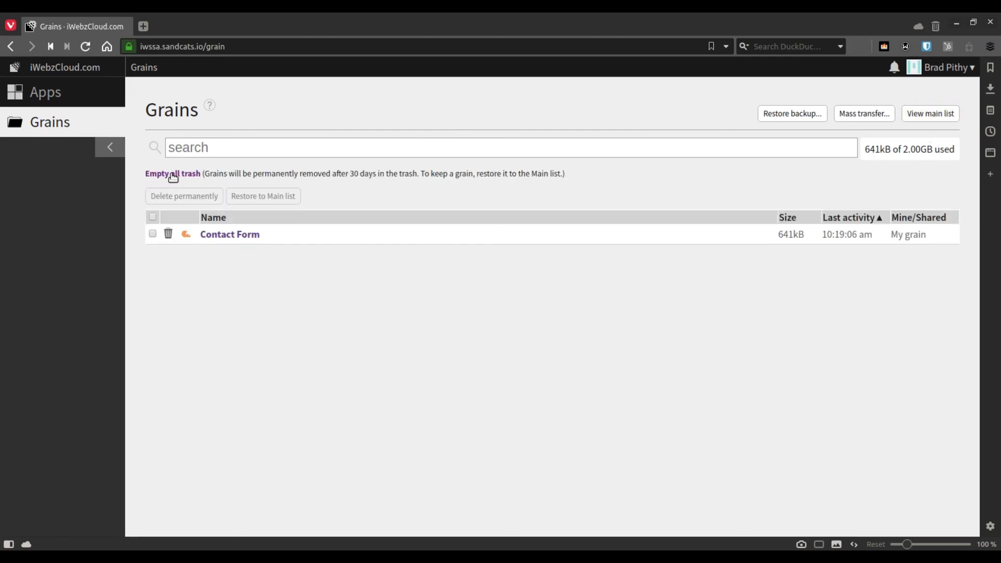
left_click(153, 233)
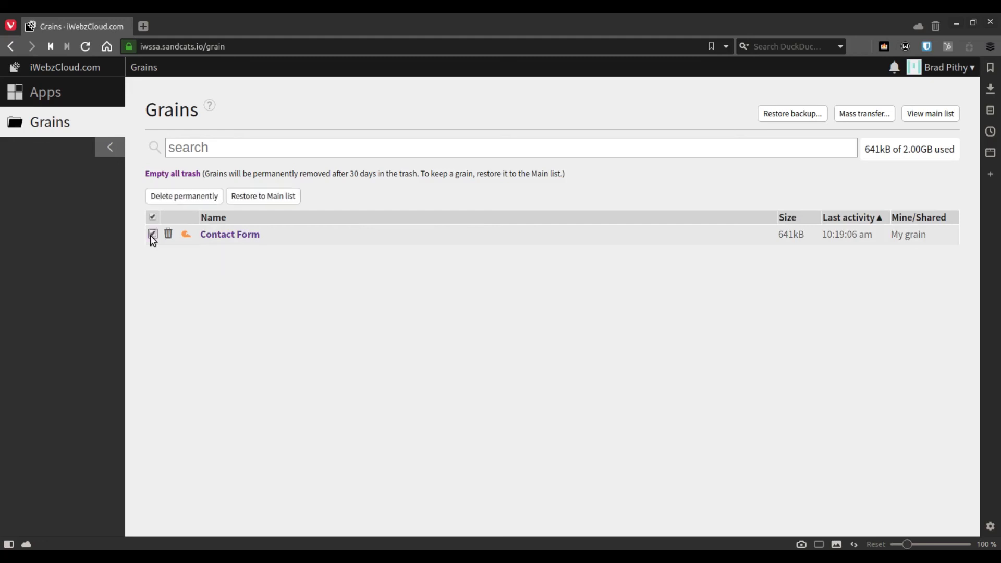
left_click(179, 201)
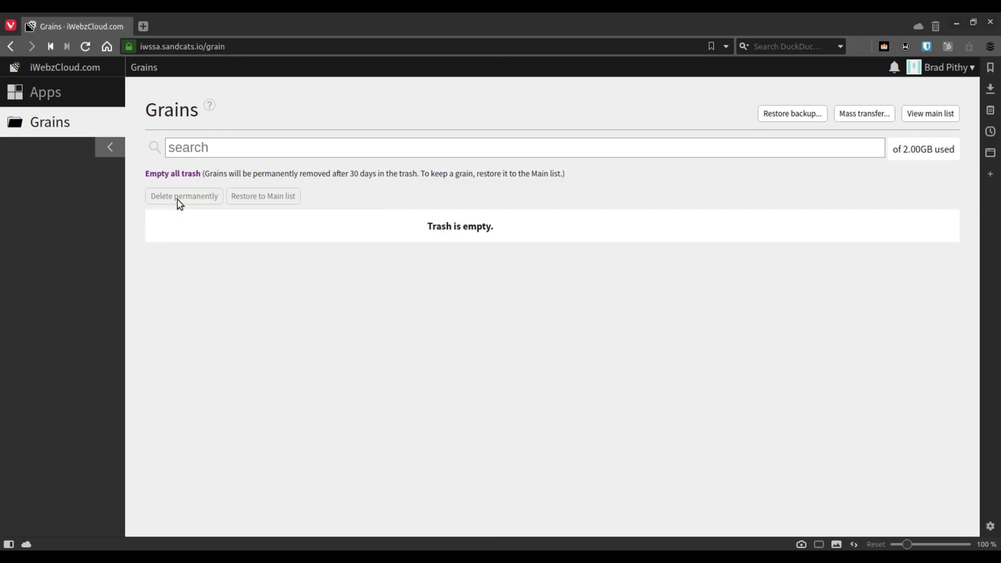